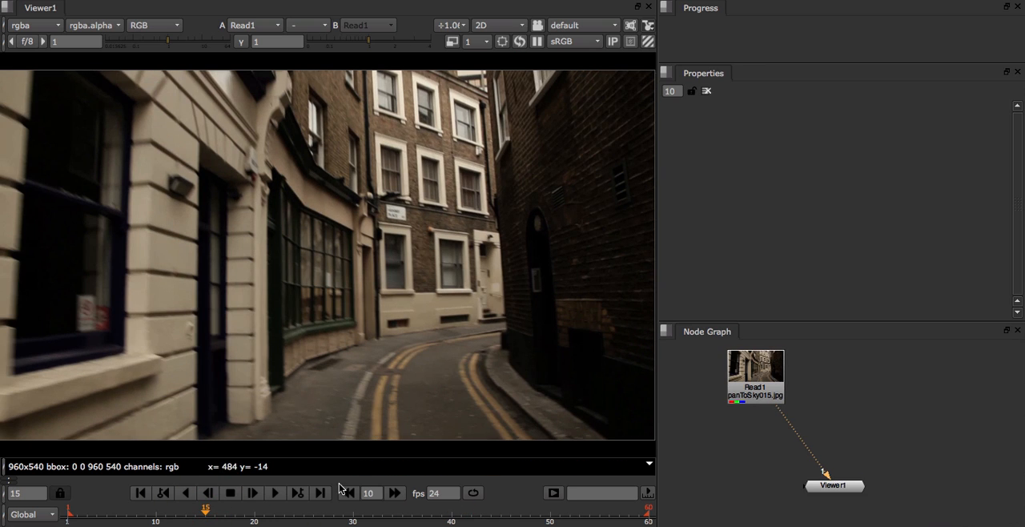
Step: Add a Roto node and connect it directly beneath the Read1 footage node
drag(347, 516, 252, 503)
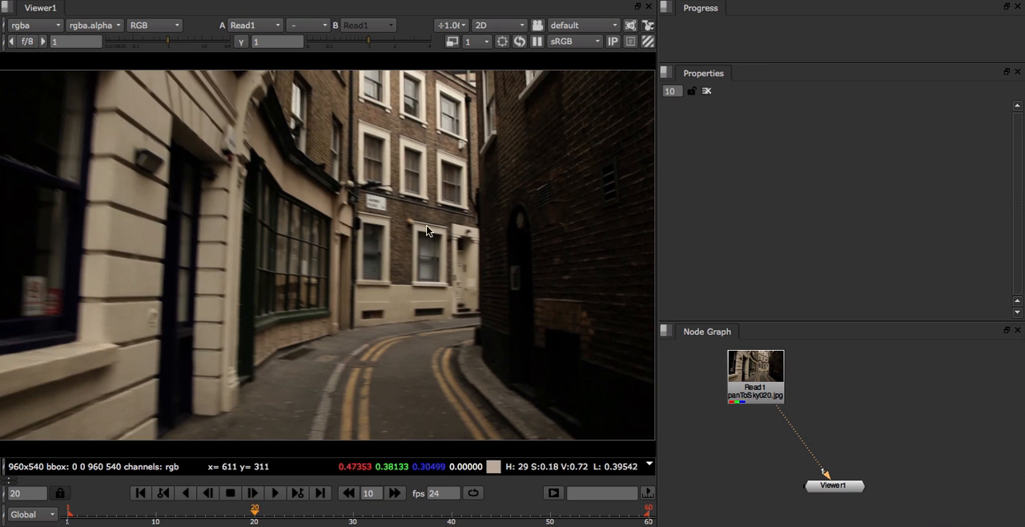
key(o)
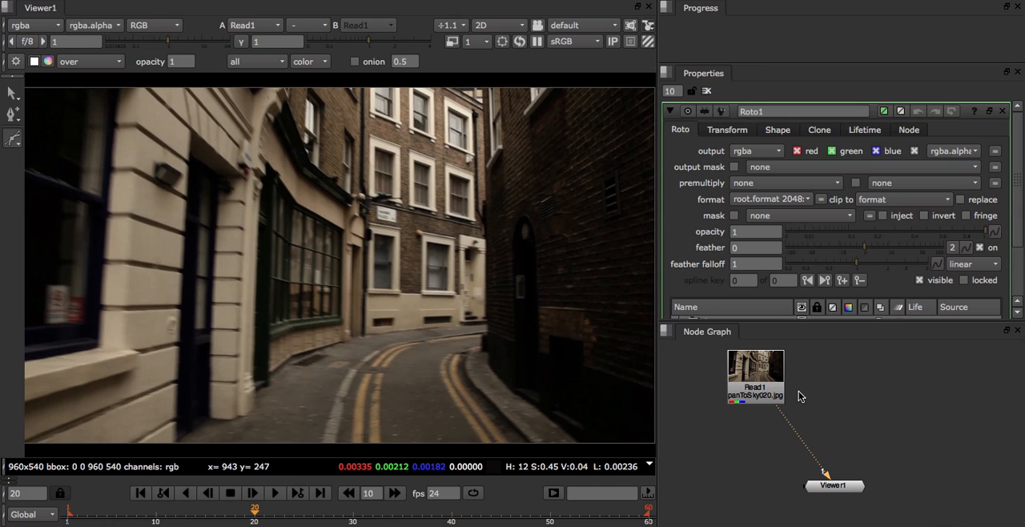
drag(715, 398, 755, 414)
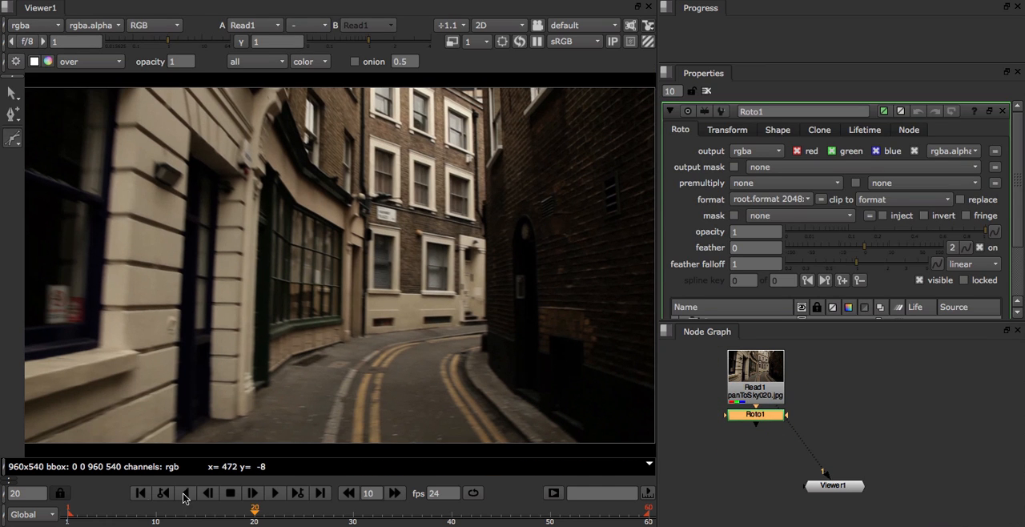
Step: Draw a closed four-point roto shape around the green shop window's panes on frame 1
click(141, 493)
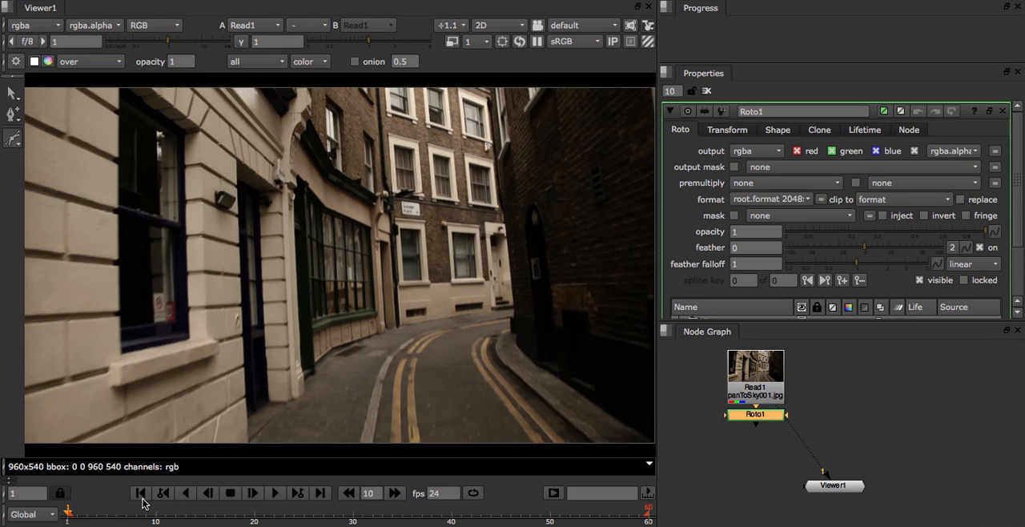
click(327, 214)
click(368, 230)
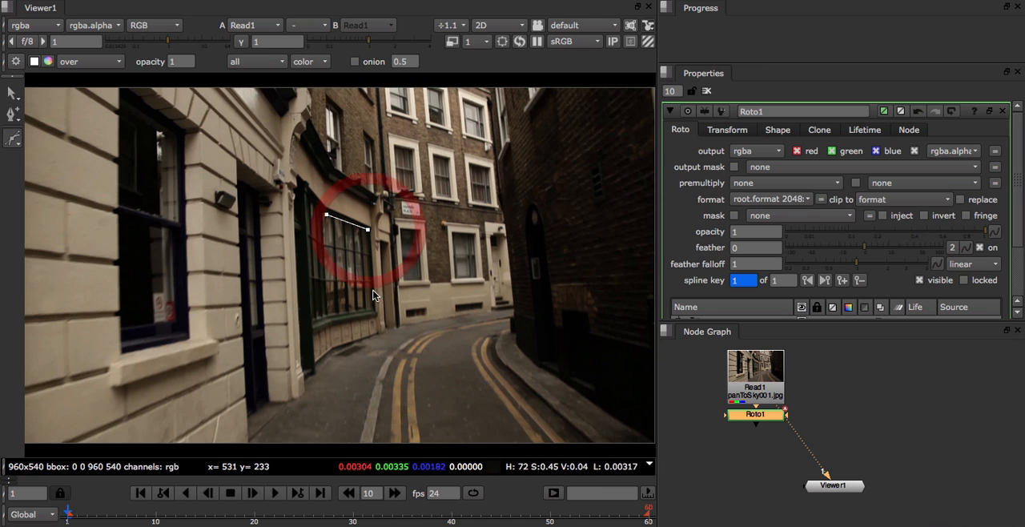
click(374, 305)
click(325, 317)
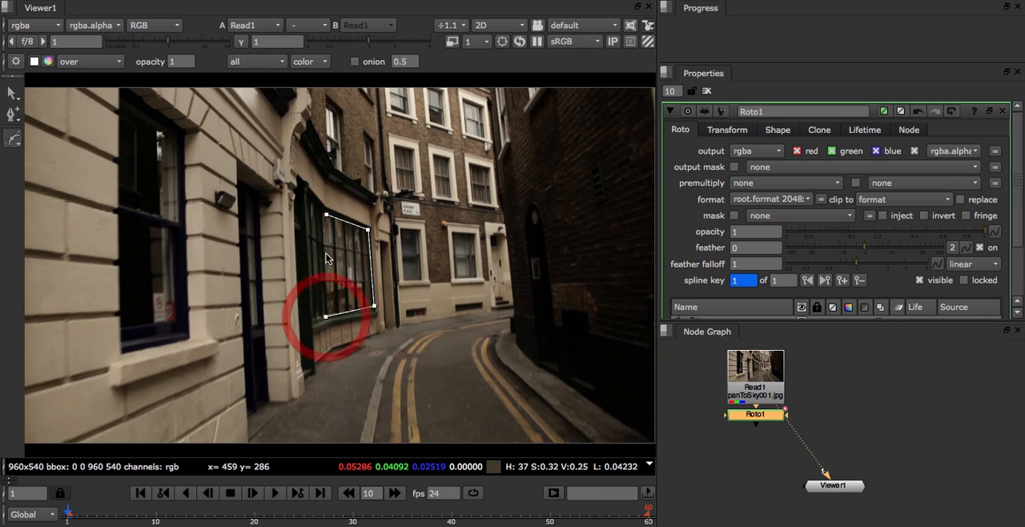
click(327, 214)
Step: Planar-track the shop window shape through the shot and check the tracked shape at frame 42
right_click(327, 216)
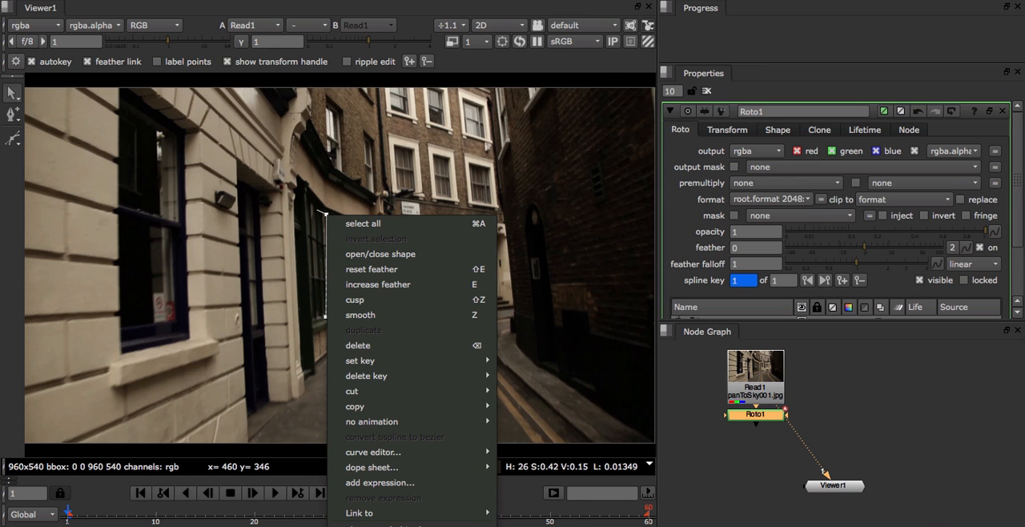
click(376, 525)
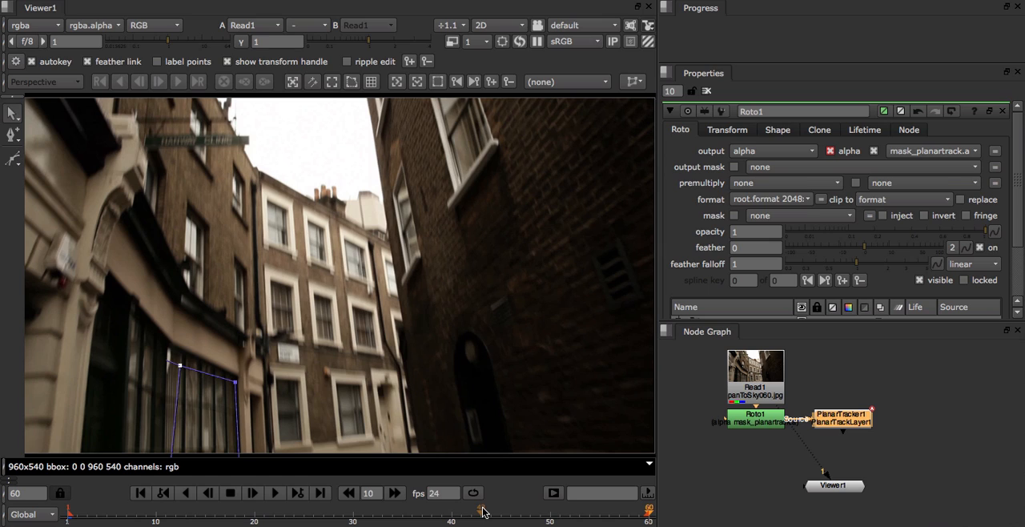
mouse_move(482, 511)
mouse_down()
mouse_move(364, 517)
mouse_move(592, 523)
mouse_move(199, 521)
mouse_move(472, 497)
mouse_up()
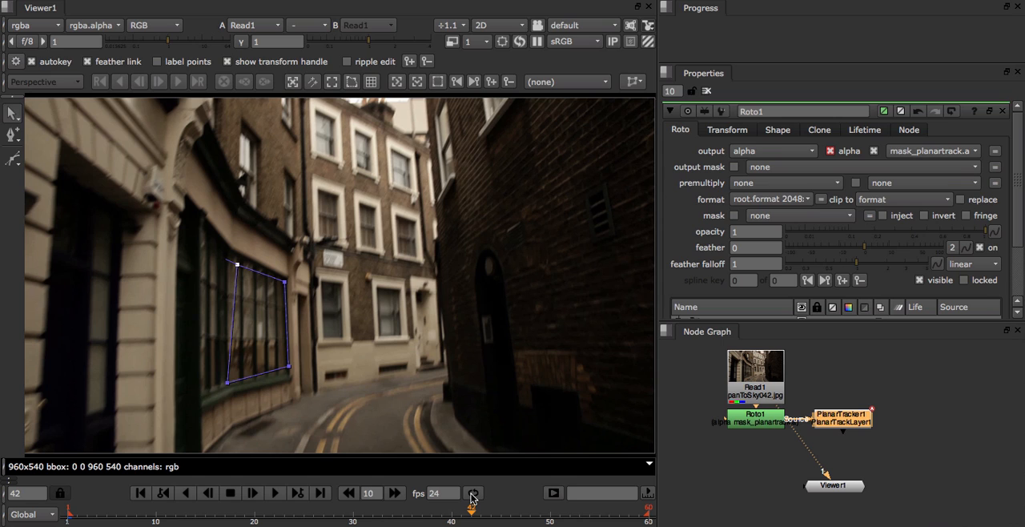
Step: Activate the planar track layer and display its planar surface over the footage
click(552, 83)
click(560, 97)
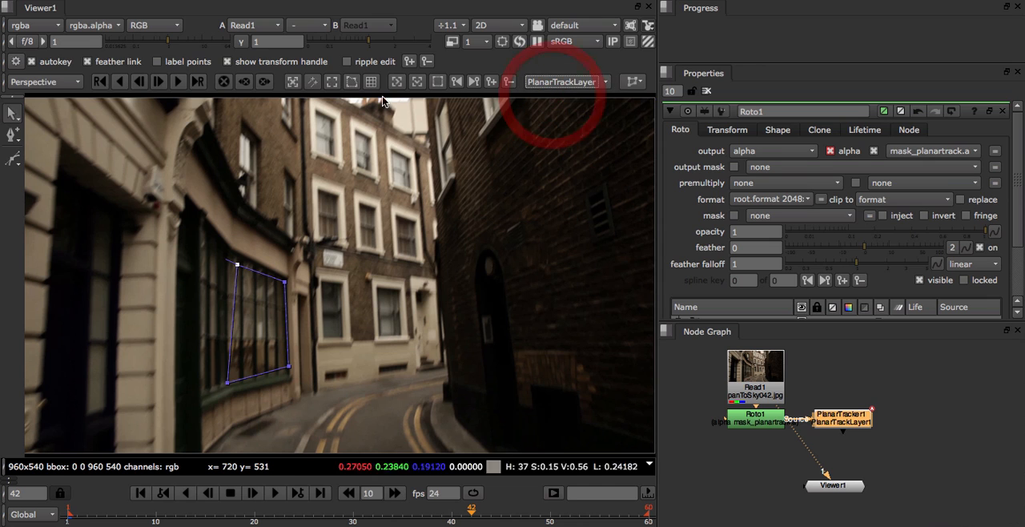
click(353, 85)
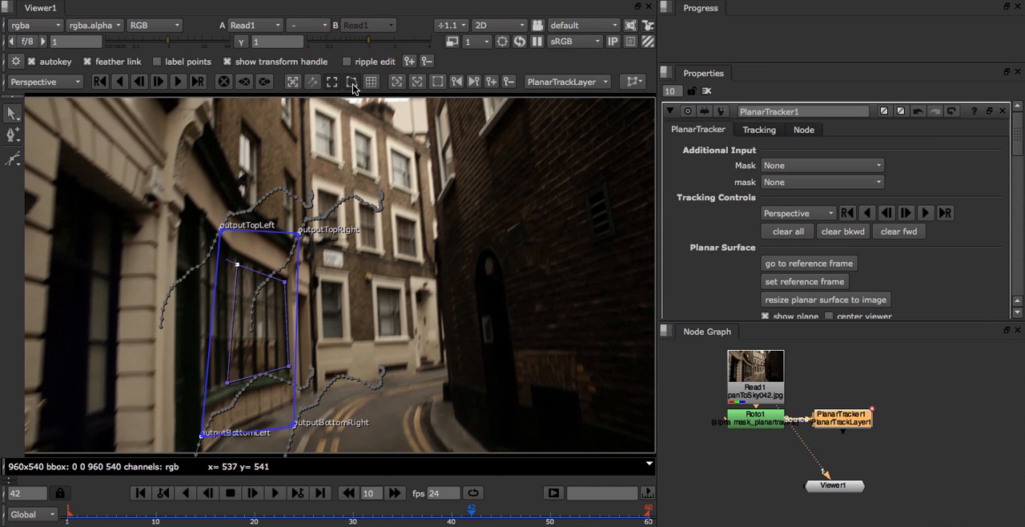
click(397, 83)
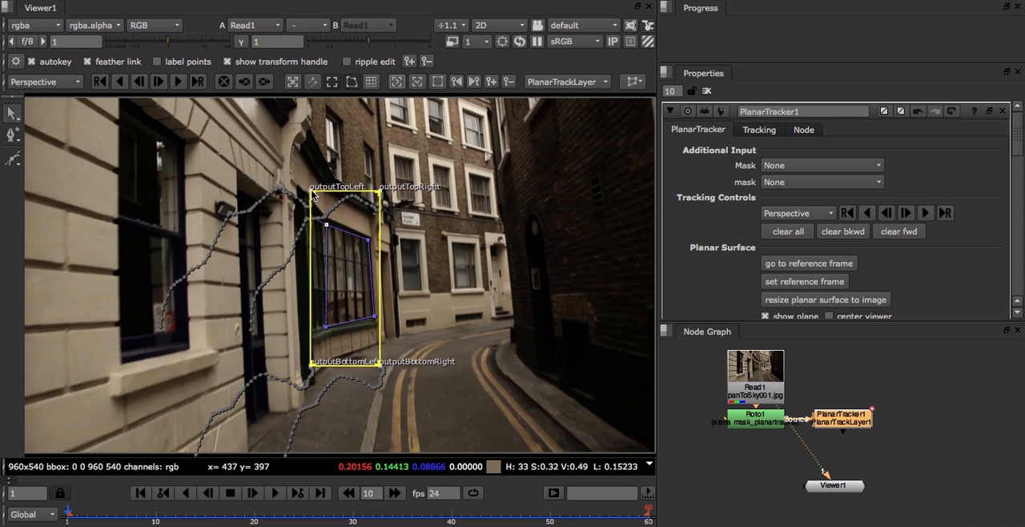
Step: Fit the planar surface's four corners to the corners of the roto shape around the shop window on frame 1
drag(313, 193, 324, 223)
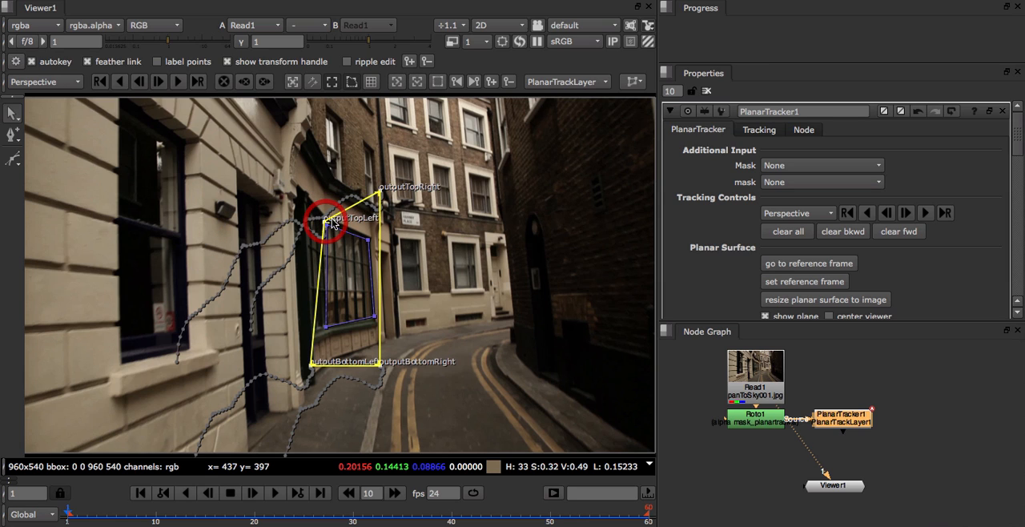
drag(379, 191, 367, 239)
drag(379, 365, 370, 314)
drag(311, 365, 330, 325)
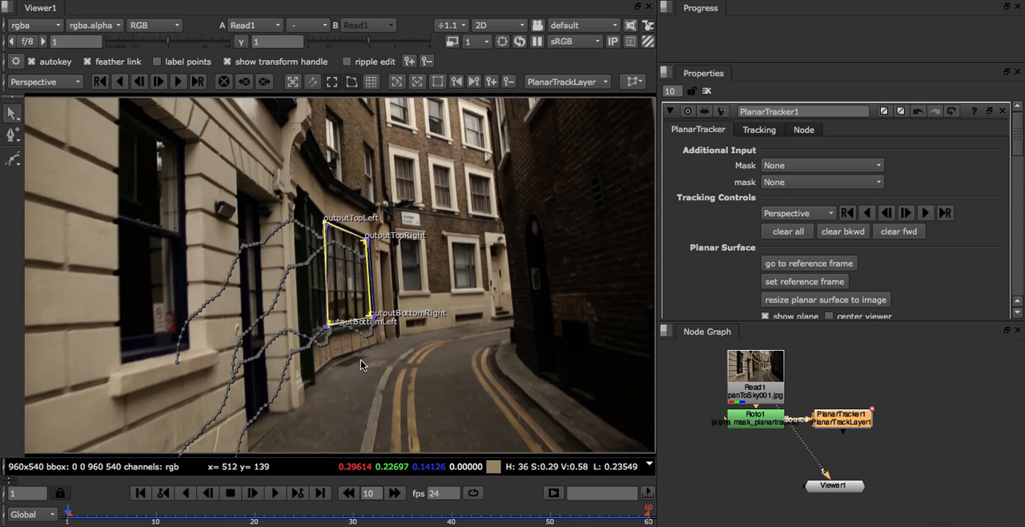
Step: Lock the Bezier1 shape under PlanarTrackLayer1 in the Roto1 node
click(761, 426)
scroll(1015, 138, down, 3)
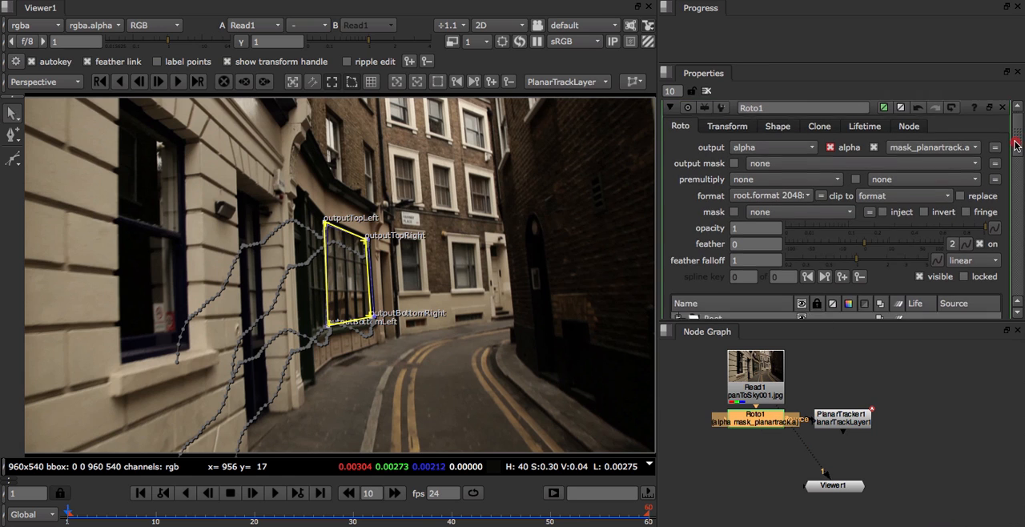
click(817, 237)
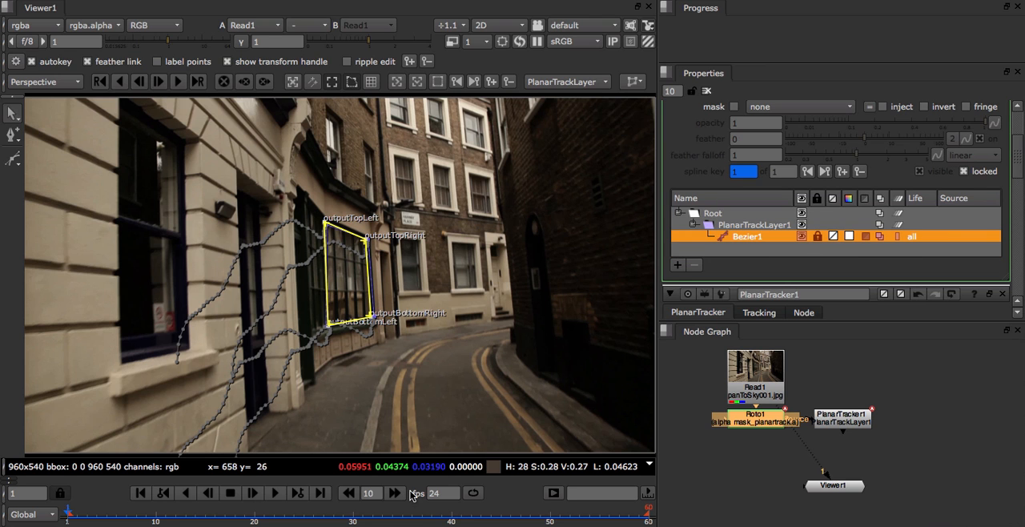
Step: Review the tracked surface across the shot and move its top-right corner slightly up and right on frame 60
drag(382, 511, 195, 521)
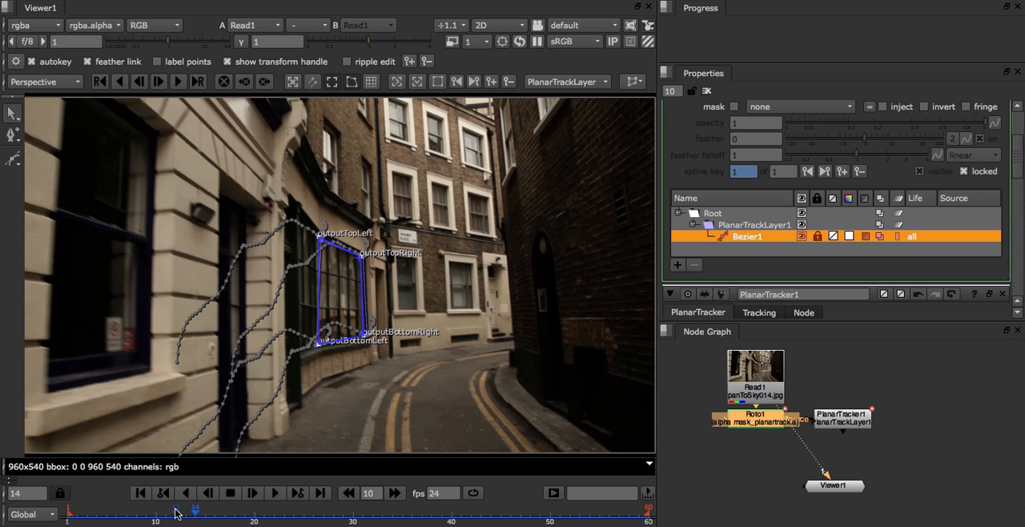
drag(176, 513, 411, 512)
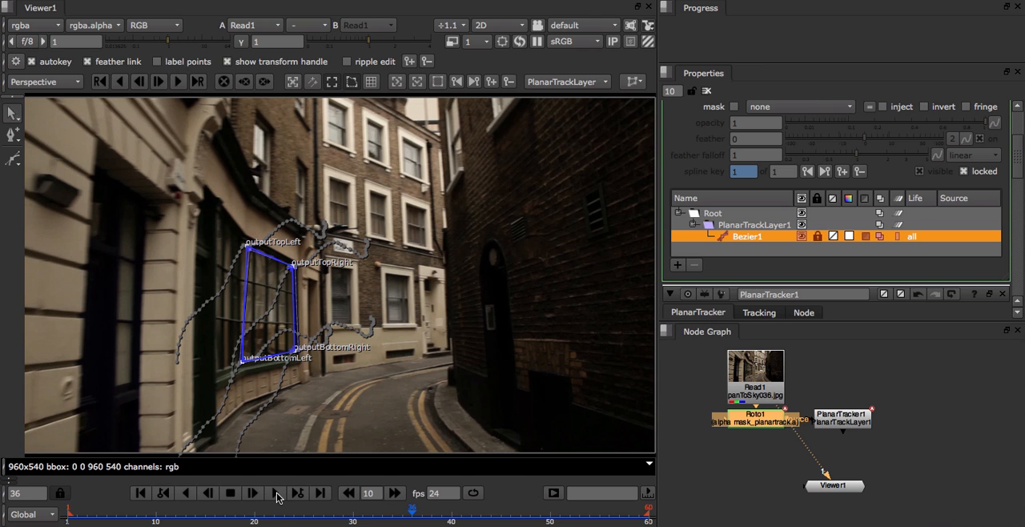
click(319, 493)
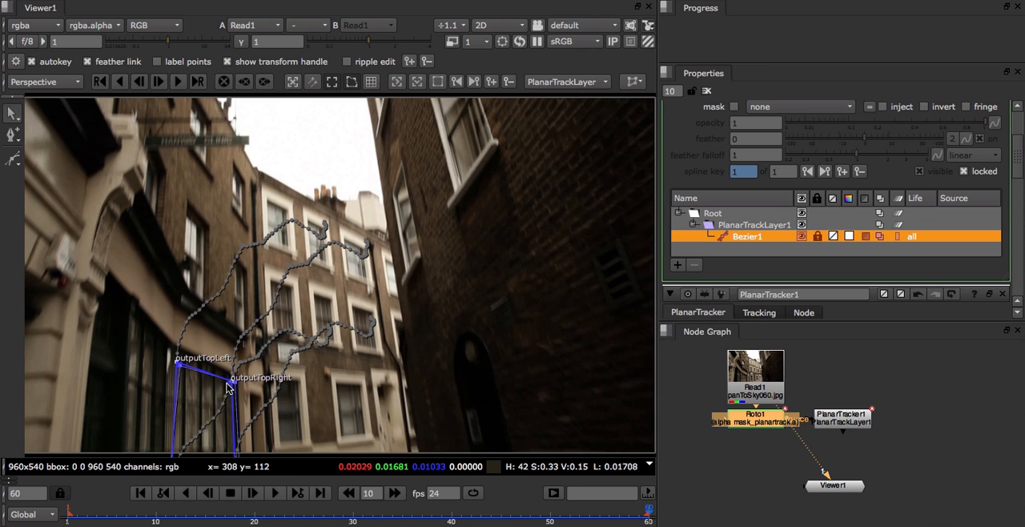
scroll(227, 388, up, 10)
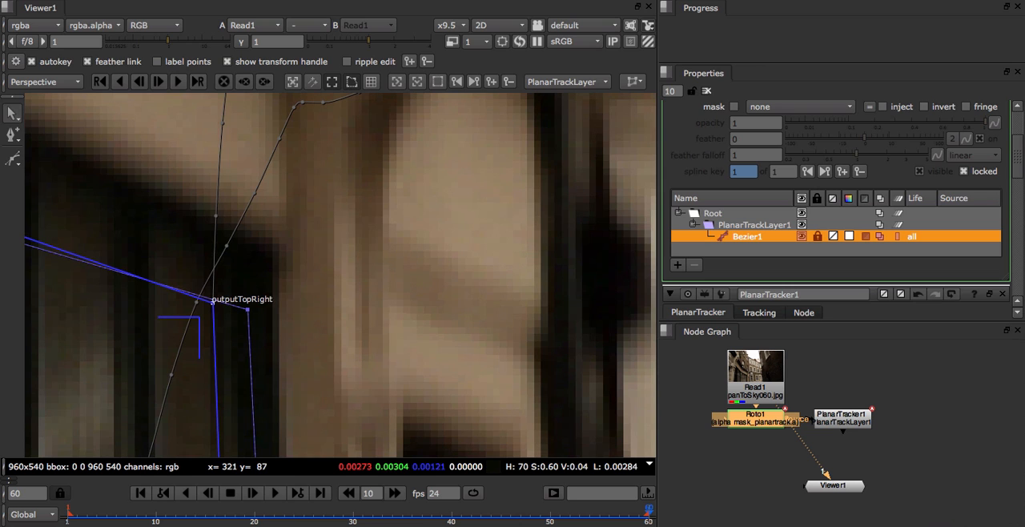
drag(213, 302, 227, 279)
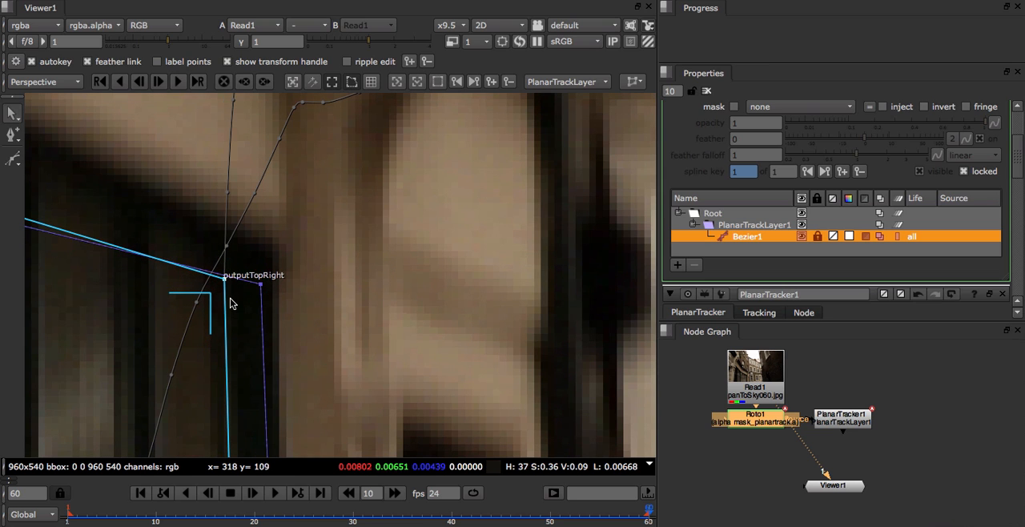
scroll(230, 303, down, 4)
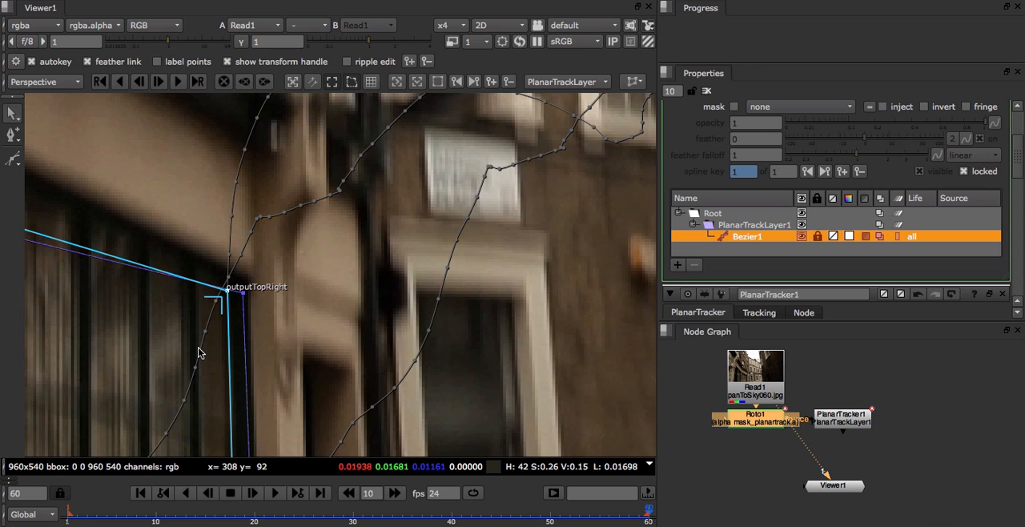
middle_drag(199, 357, 289, 262)
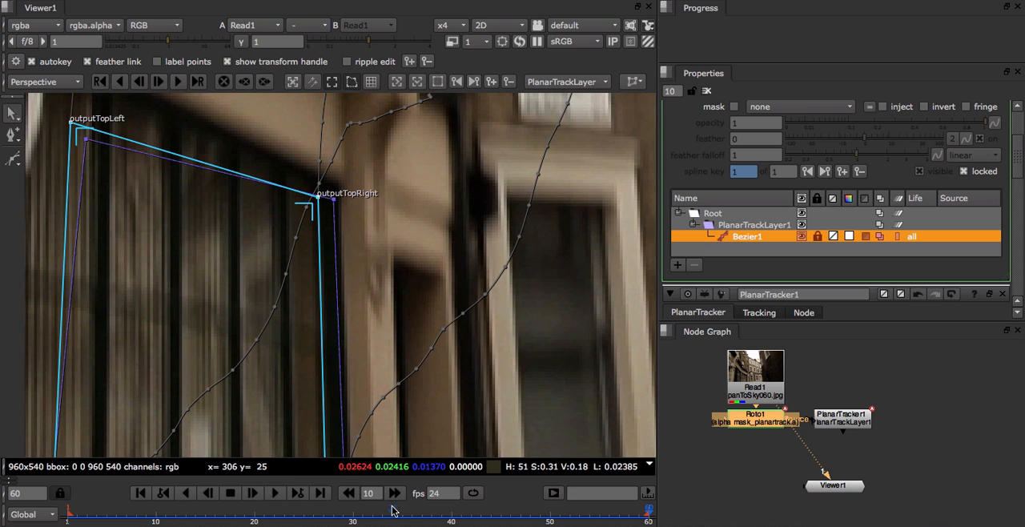
Step: Inspect closely how the planar surface's corners fit the shop window at frame 40
drag(550, 520, 451, 516)
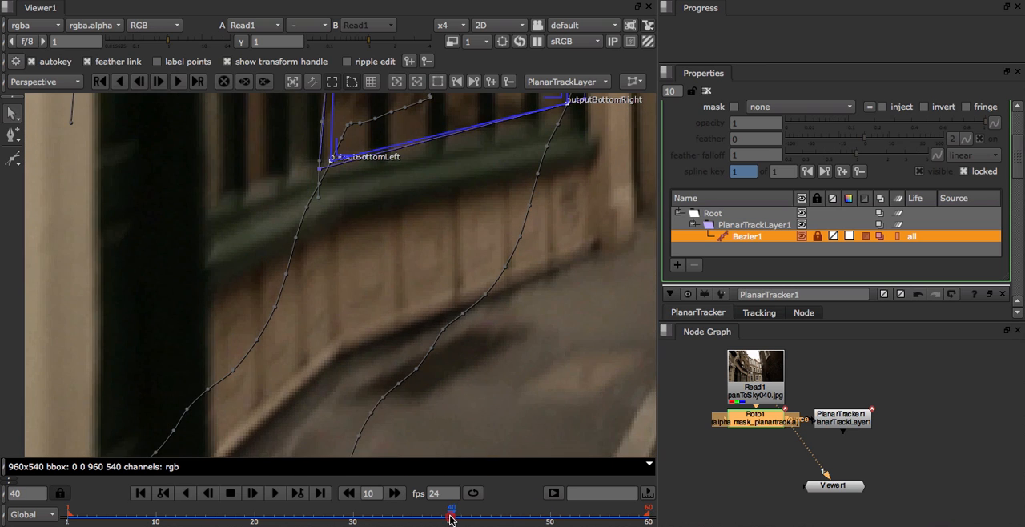
scroll(451, 305, down, 5)
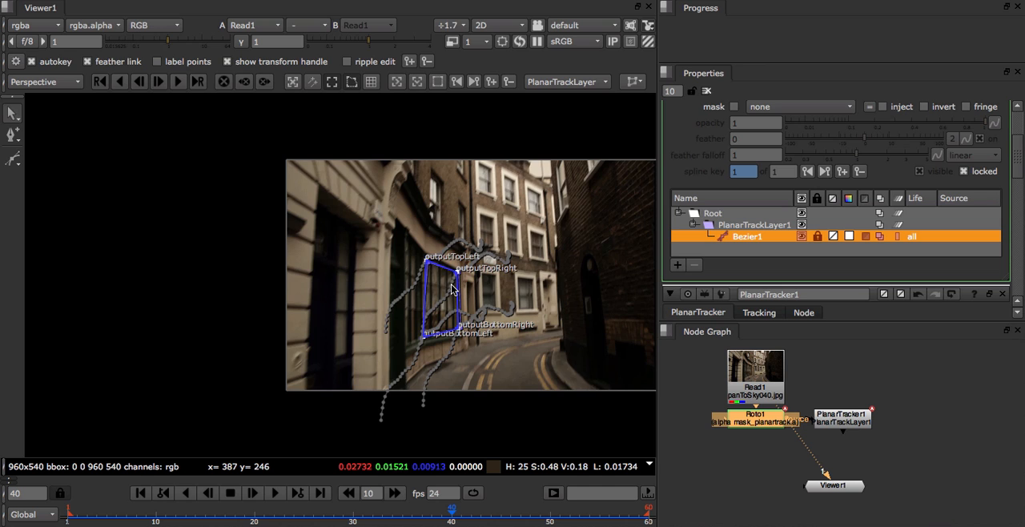
scroll(453, 290, up, 4)
scroll(467, 265, up, 4)
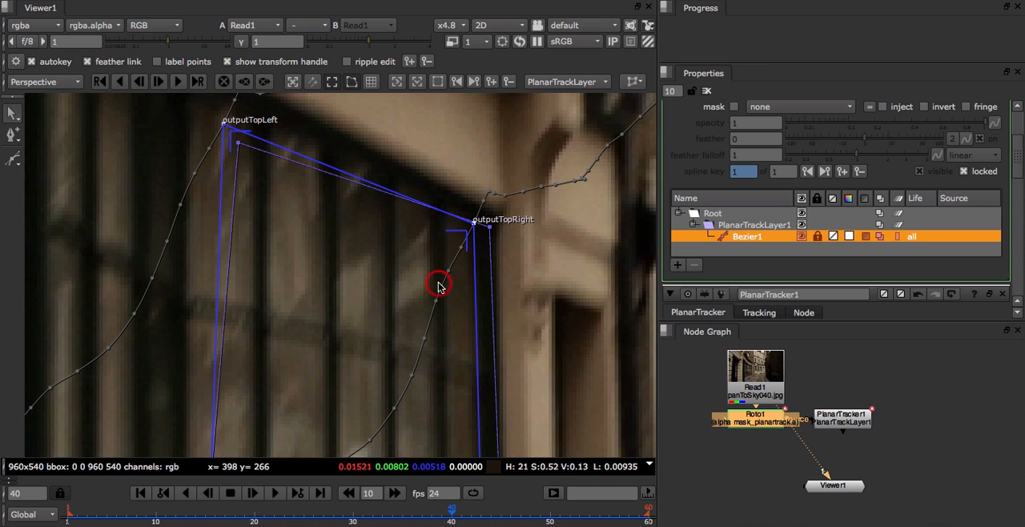
scroll(361, 518, up, 4)
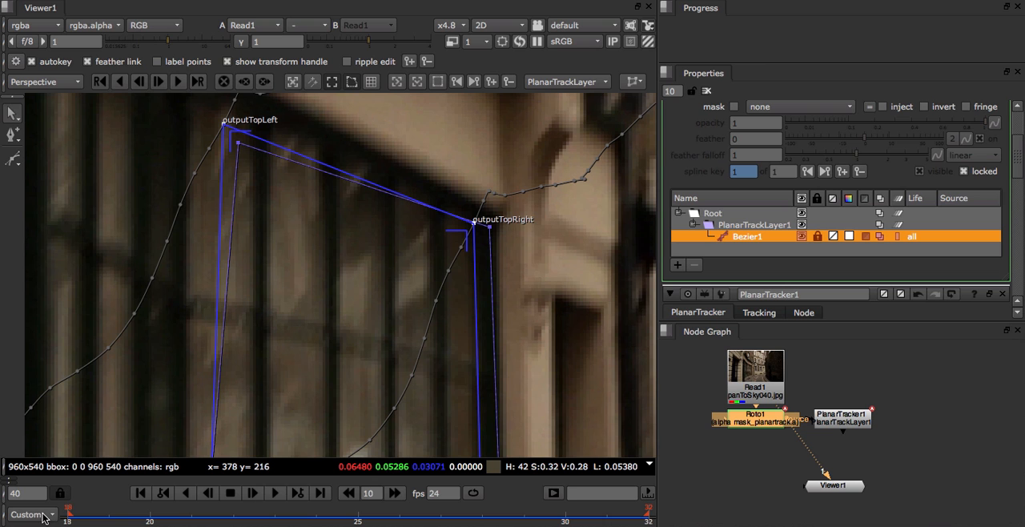
Step: Set the timeline range to Global and check the tracked planar surface at frames 20 and 26
click(43, 516)
click(32, 492)
click(137, 514)
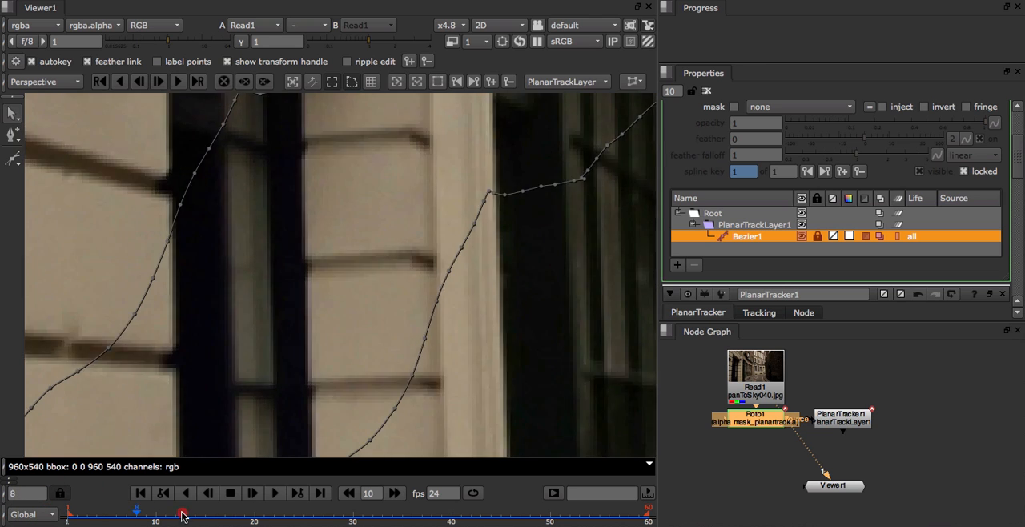
drag(183, 516, 255, 514)
key(f)
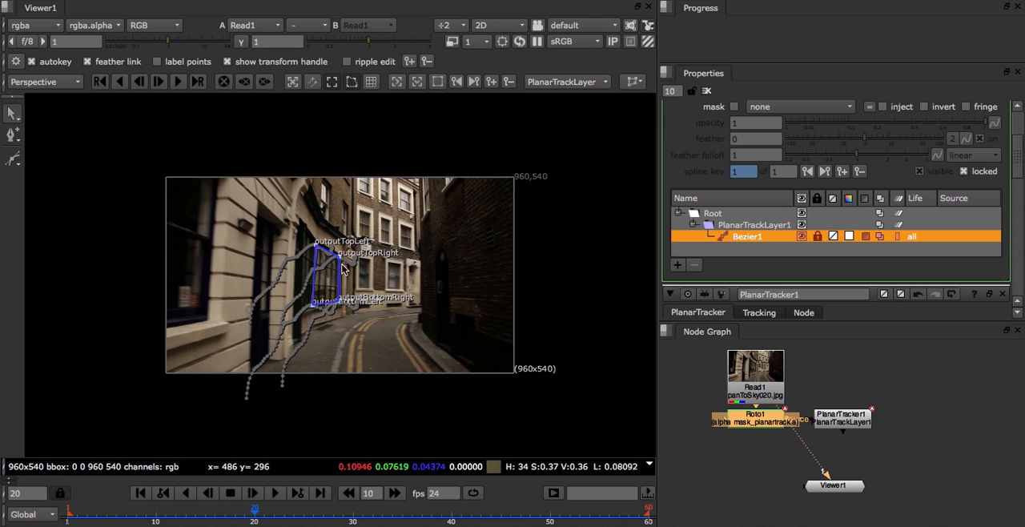
scroll(342, 268, up, 5)
drag(236, 513, 315, 514)
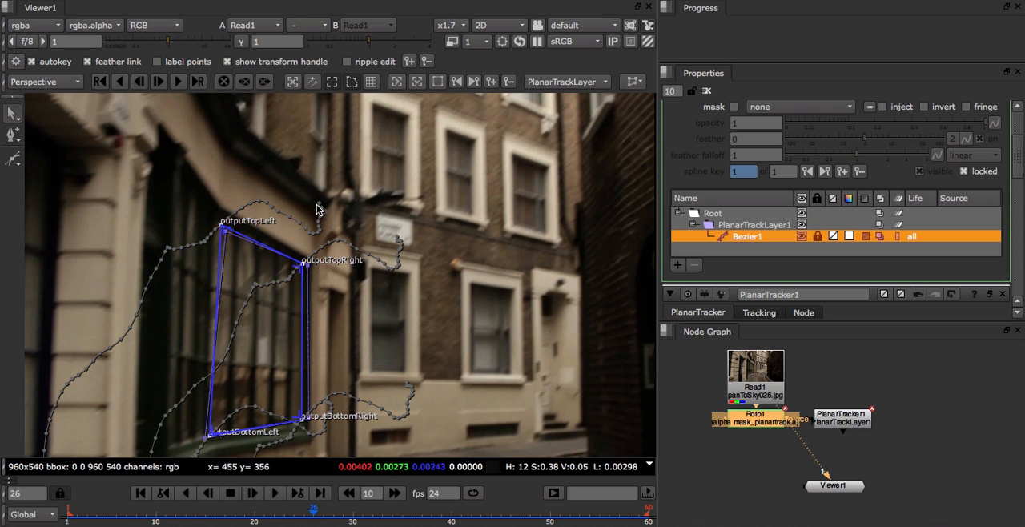
Step: Hide the overlay's animation paths and check the planar surface's fit to the shop window at frames 39 and 37
key(o)
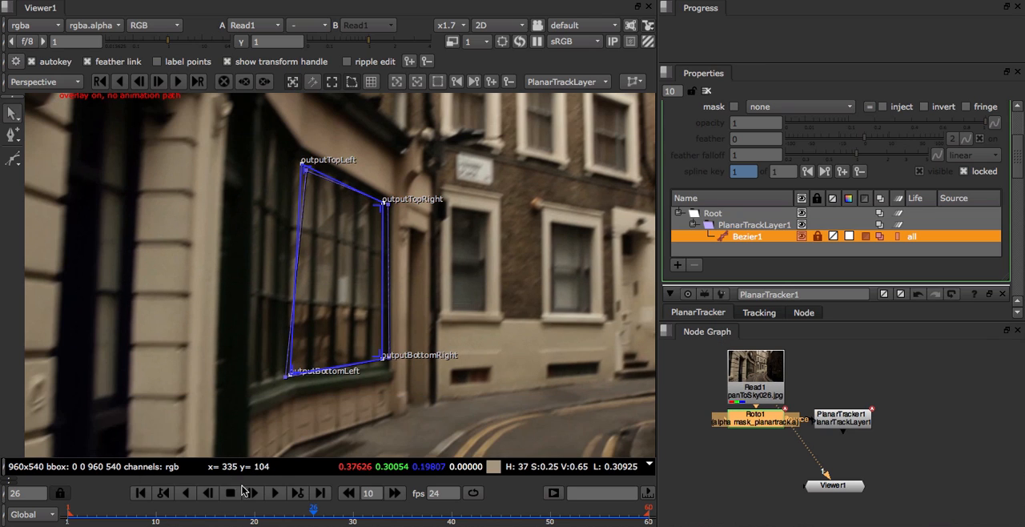
click(225, 520)
drag(225, 519, 441, 517)
scroll(366, 357, up, 15)
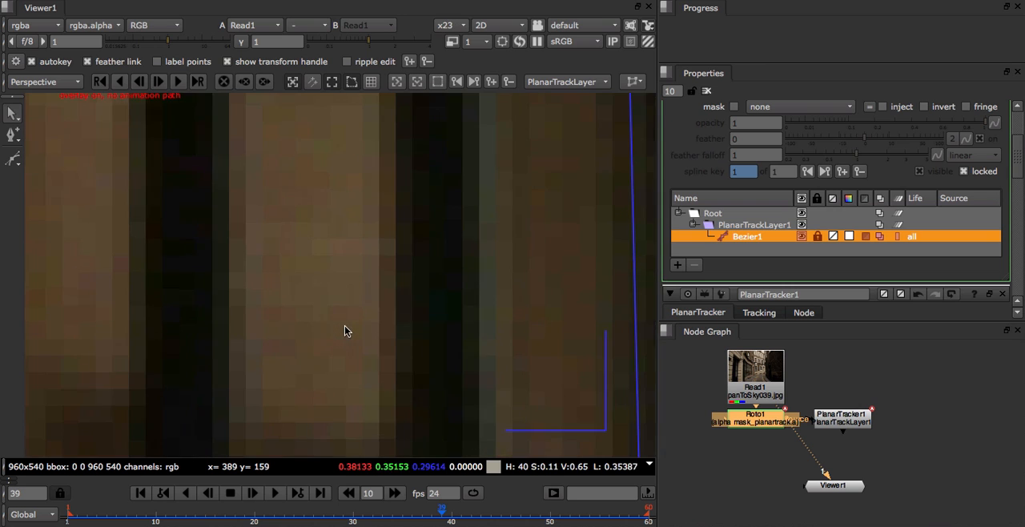
scroll(406, 441, down, 9)
mouse_move(411, 515)
mouse_down()
mouse_move(283, 514)
mouse_move(422, 511)
mouse_move(277, 517)
mouse_move(417, 513)
mouse_up()
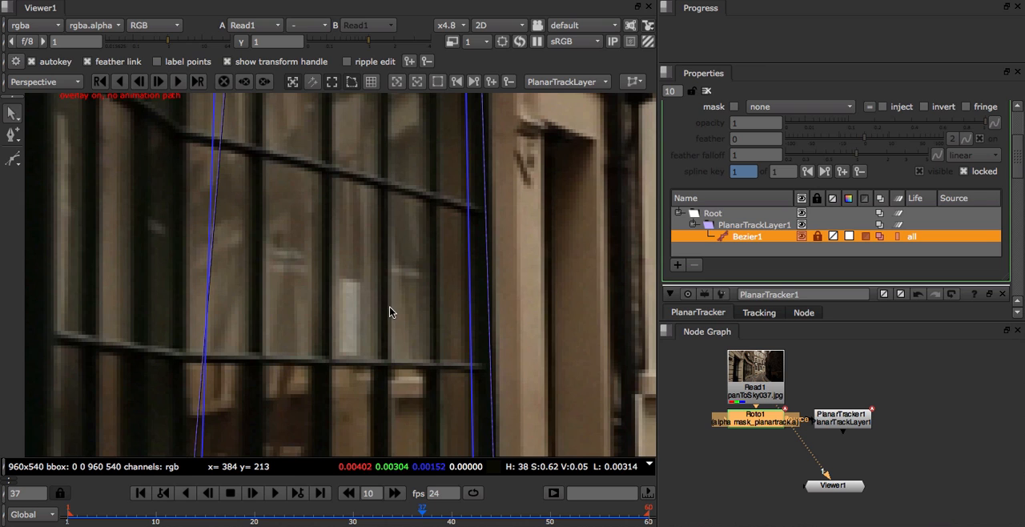
scroll(382, 306, down, 3)
scroll(382, 306, down, 1)
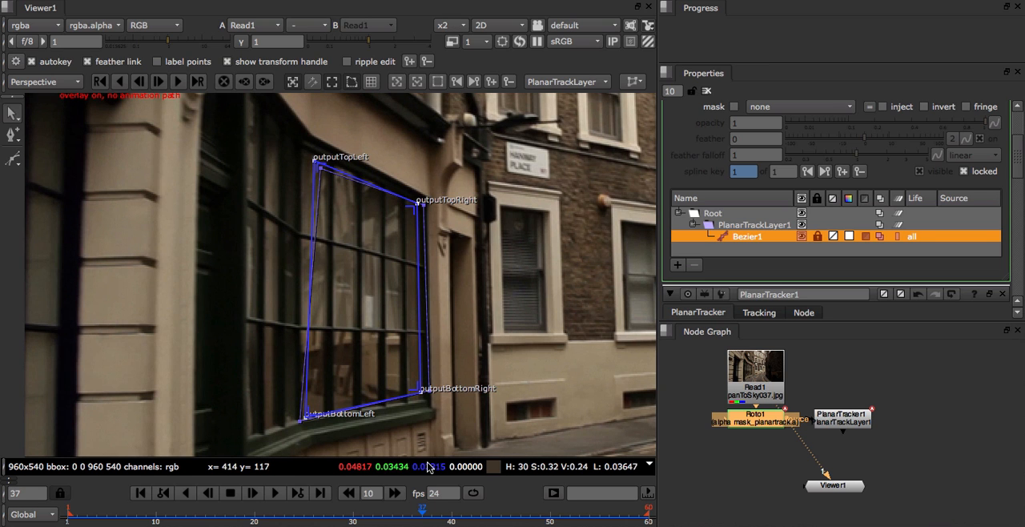
Step: Export the planar track as a CornerPin2D (stabilize) node and display that node's output in the viewer
click(634, 81)
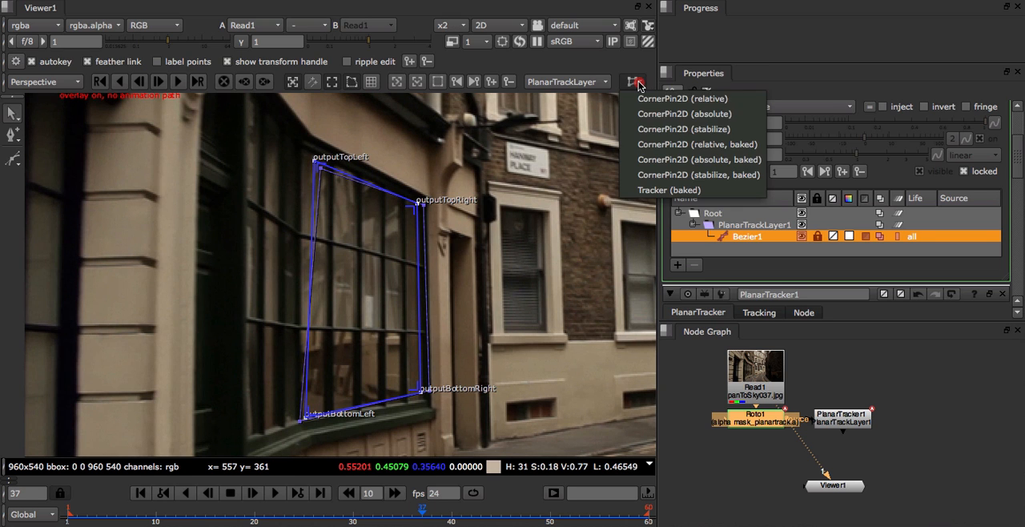
click(644, 127)
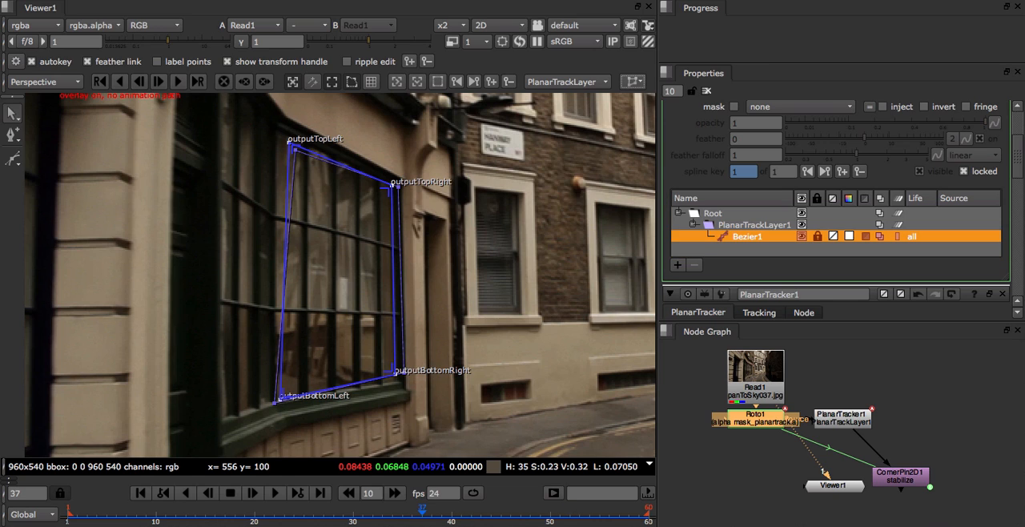
click(293, 86)
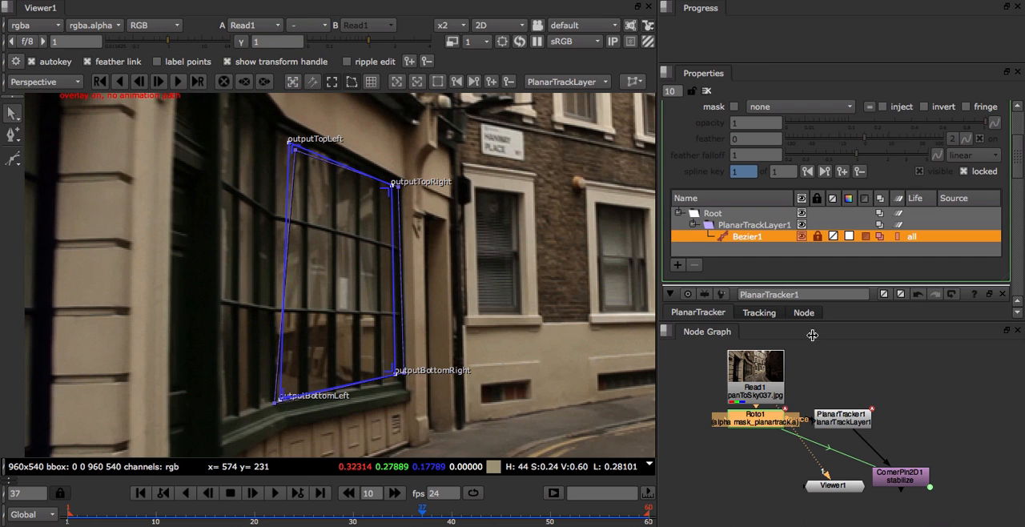
click(899, 480)
key(1)
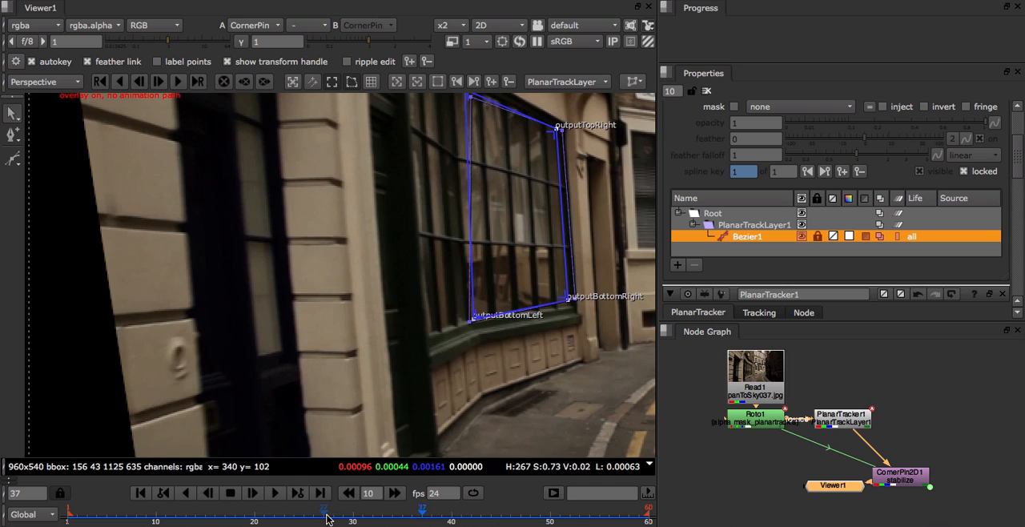
Step: Check the stabilized shop window at frames 27 and 45, examining the top-right corner closely
mouse_move(327, 519)
mouse_down()
mouse_move(511, 505)
mouse_move(324, 503)
mouse_up()
middle_drag(429, 352, 340, 388)
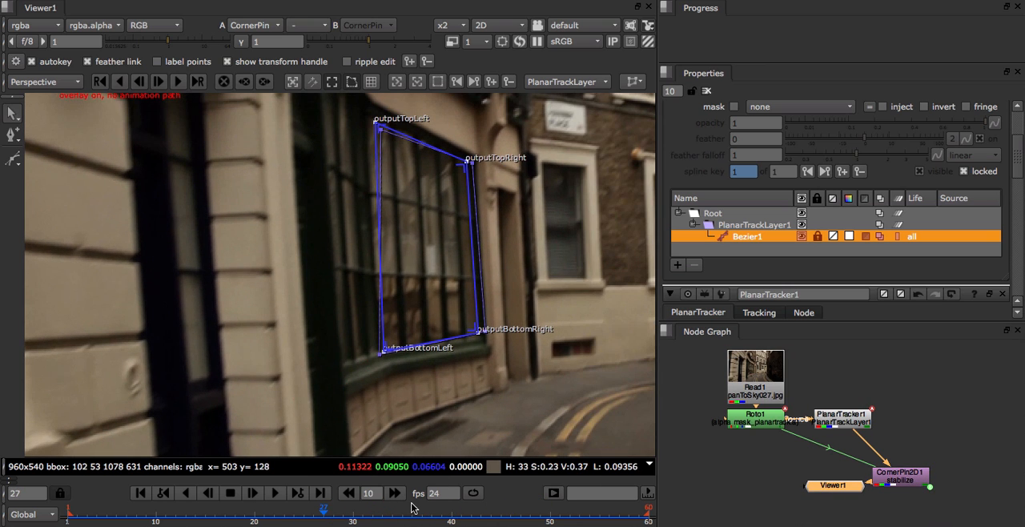
drag(399, 513, 500, 513)
scroll(475, 167, up, 3)
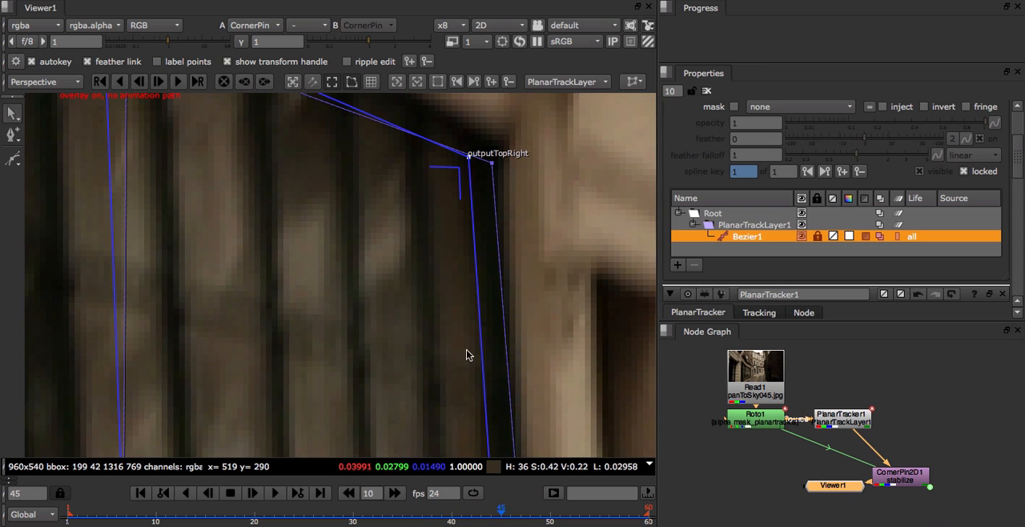
middle_drag(499, 352, 485, 386)
scroll(440, 237, down, 3)
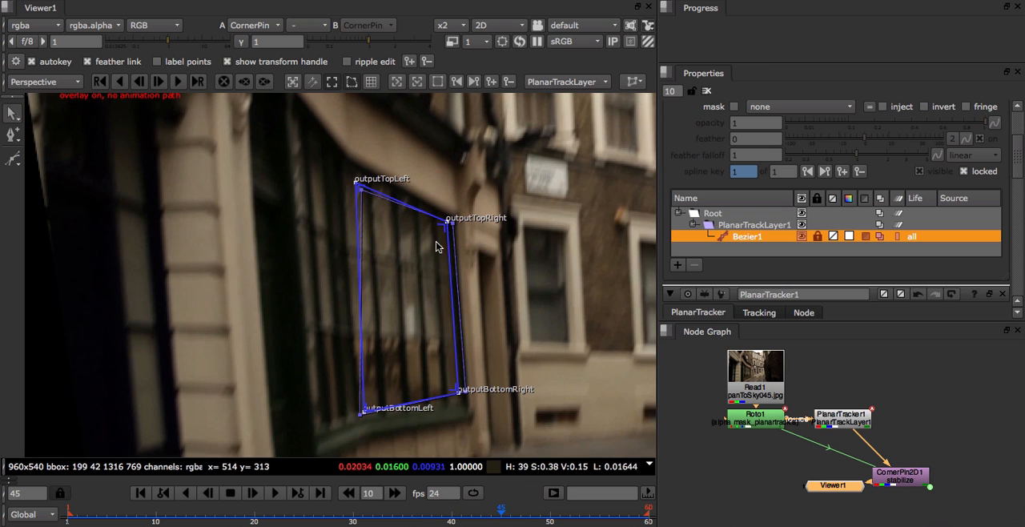
Step: Show the planar surface's grid and nudge its top-right corner to fit the shop window on frame 45
click(370, 82)
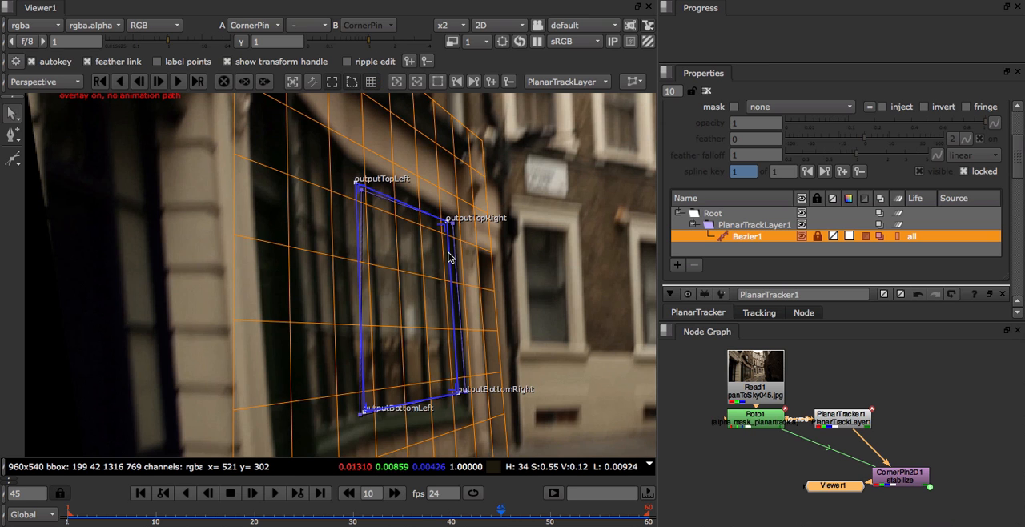
scroll(449, 230, up, 2)
scroll(450, 229, up, 2)
click(445, 217)
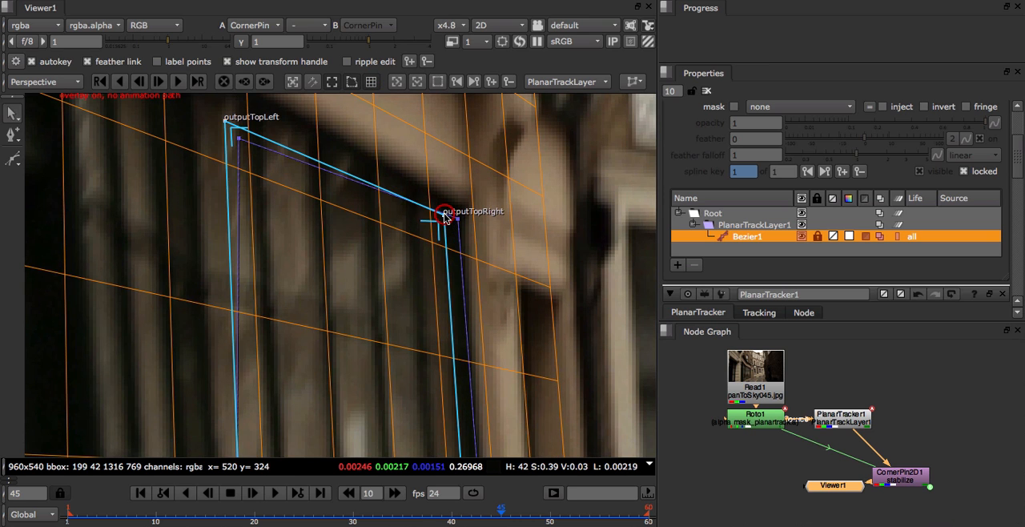
scroll(316, 220, down, 5)
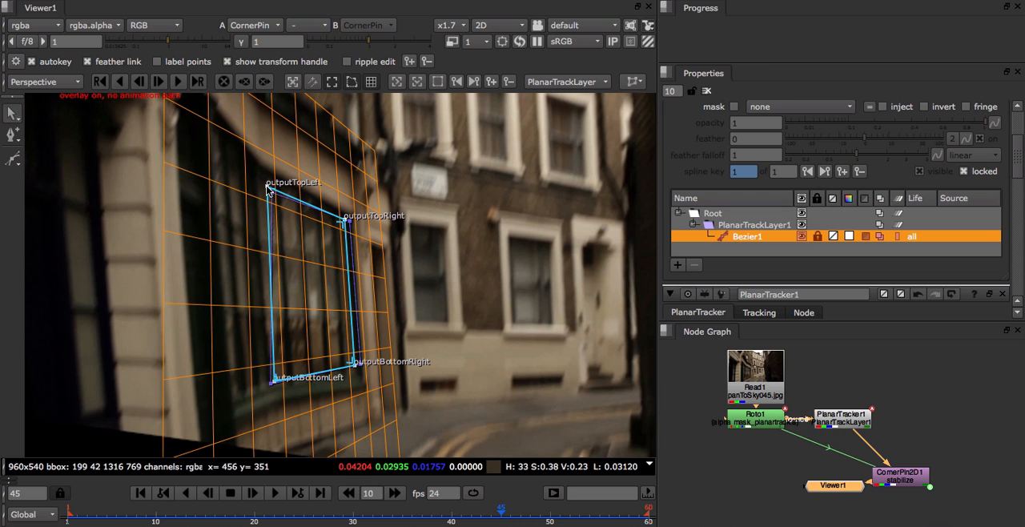
Step: Nudge the planar surface's top-left and bottom-left corners to fit the shop window on frame 45
drag(267, 186, 260, 178)
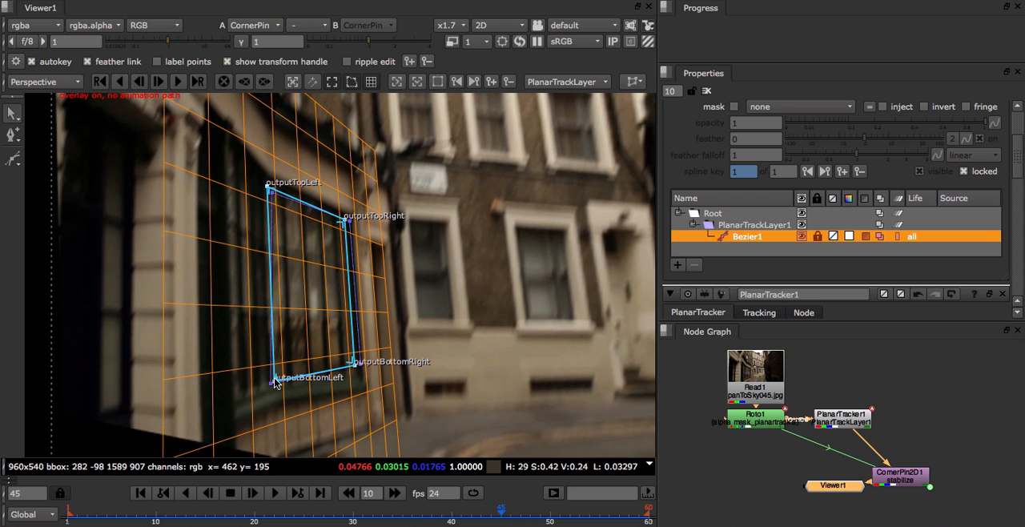
scroll(273, 380, up, 5)
middle_drag(268, 408, 277, 385)
drag(285, 363, 280, 370)
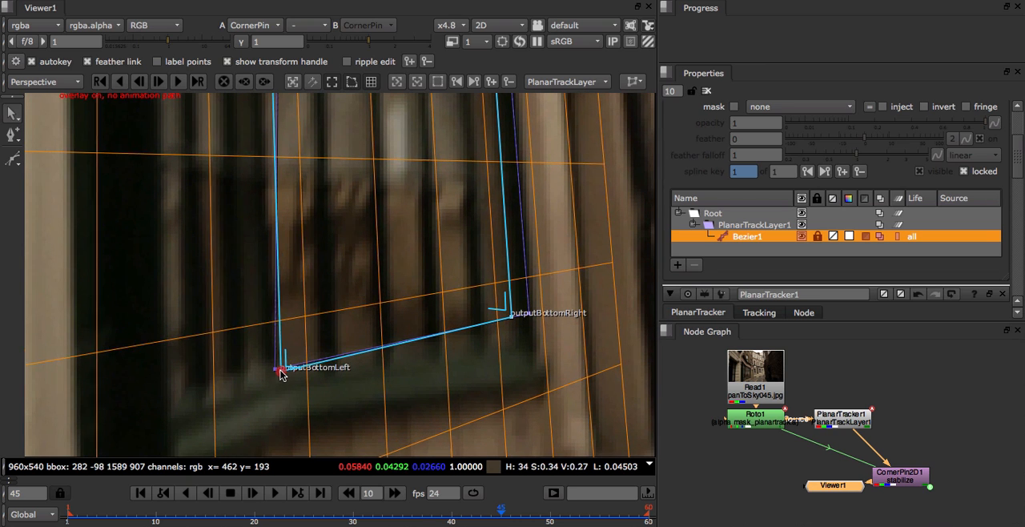
scroll(490, 322, down, 4)
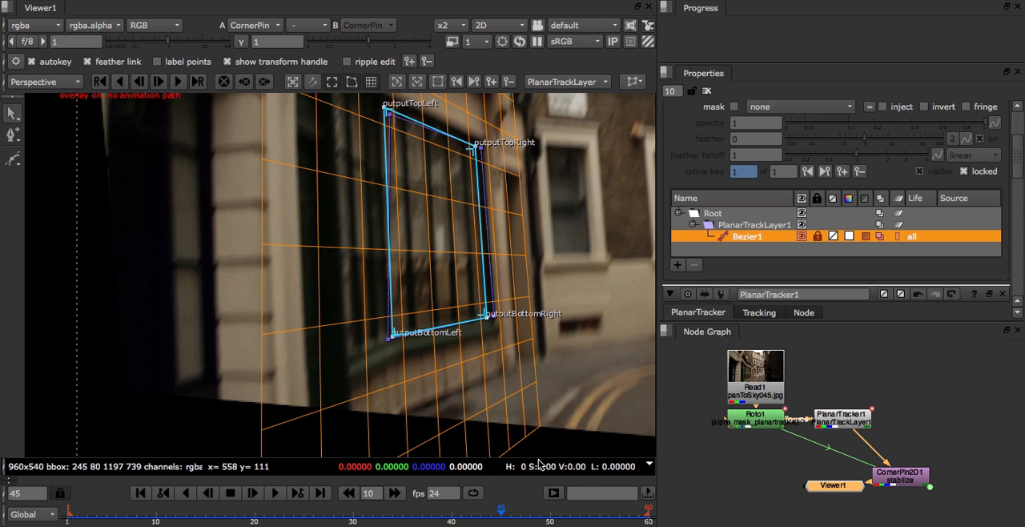
Step: Adjust the planar surface's top-left corner slightly on frame 28
drag(479, 517, 330, 485)
click(385, 116)
drag(385, 105, 385, 106)
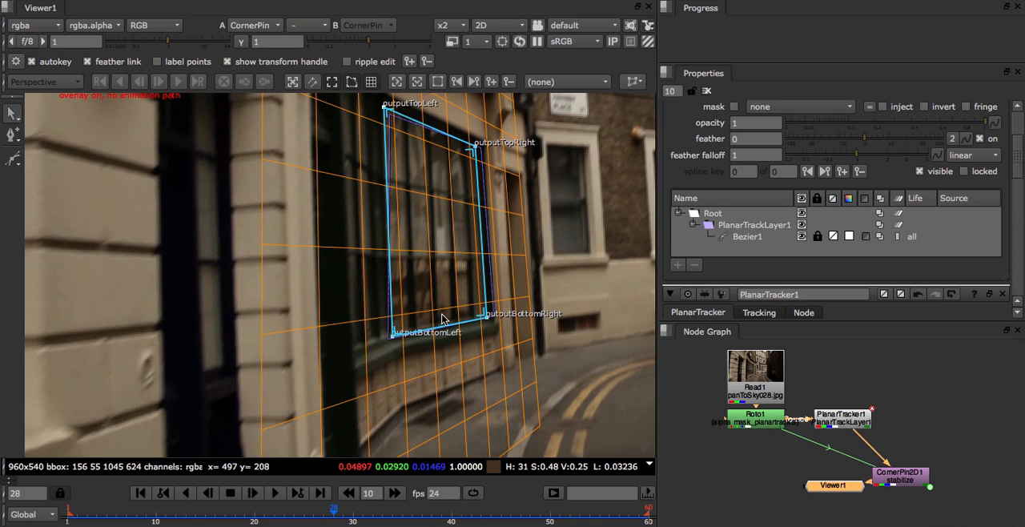
Step: Hide PlanarTrackLayer1's grid and move the surface's bottom-left corner up to a crossing of the window bars on frame 1
click(142, 493)
click(536, 81)
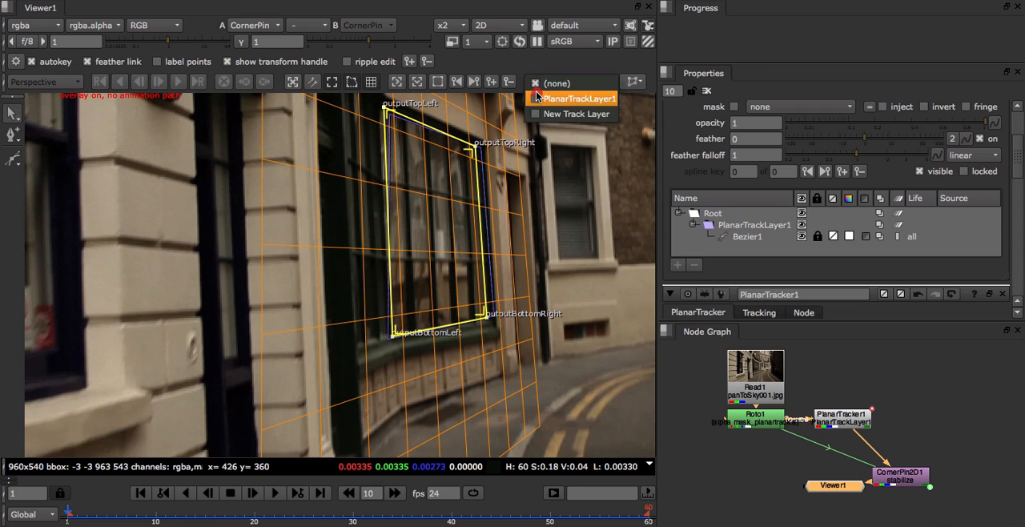
click(565, 96)
click(373, 83)
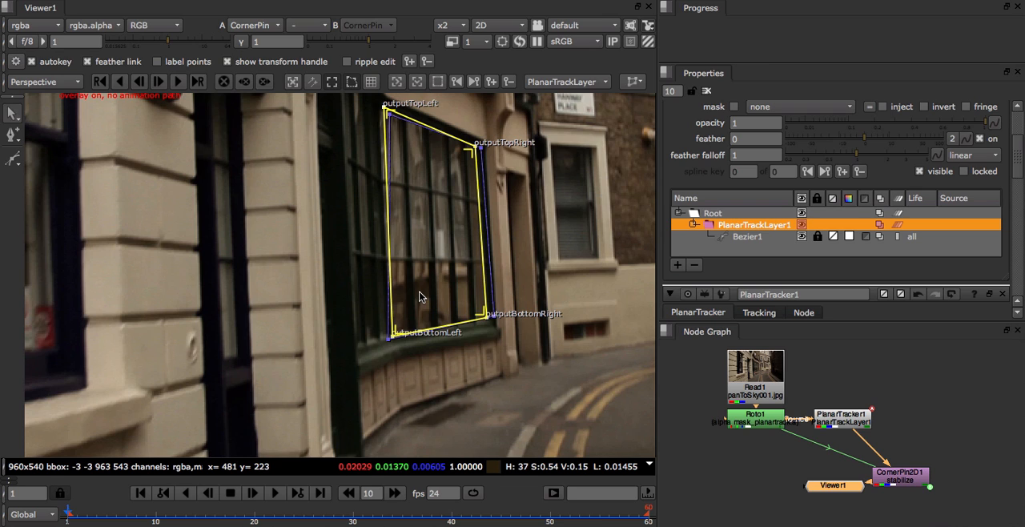
drag(392, 336, 433, 261)
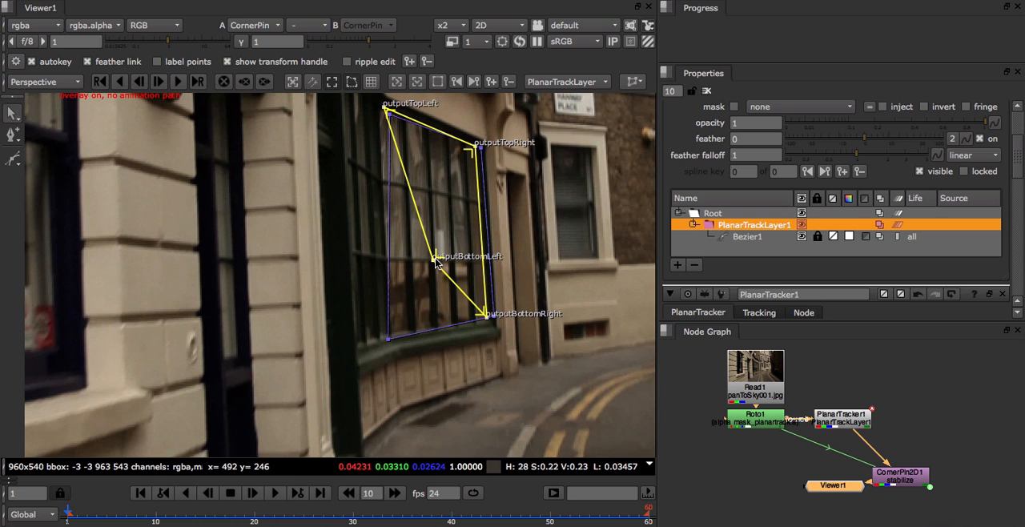
Step: Nudge the surface's bottom-left corner to match the window-bar crossing on frame 36 and check the fit at frame 46
scroll(433, 260, up, 5)
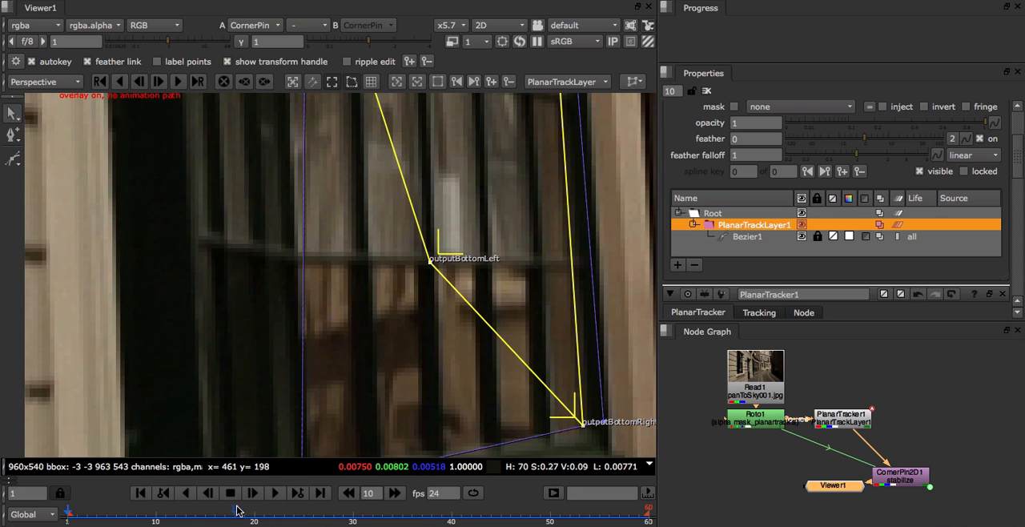
drag(237, 510, 414, 503)
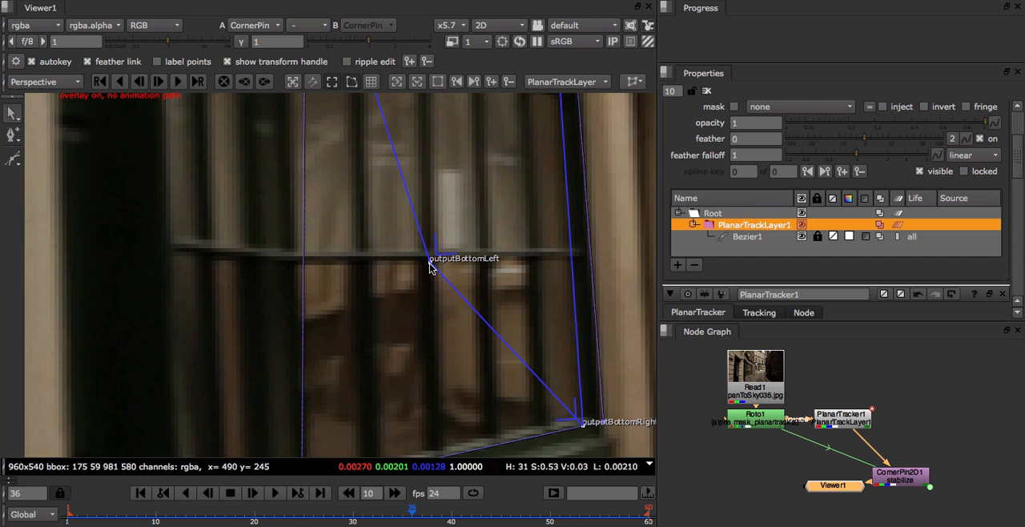
drag(430, 267, 430, 261)
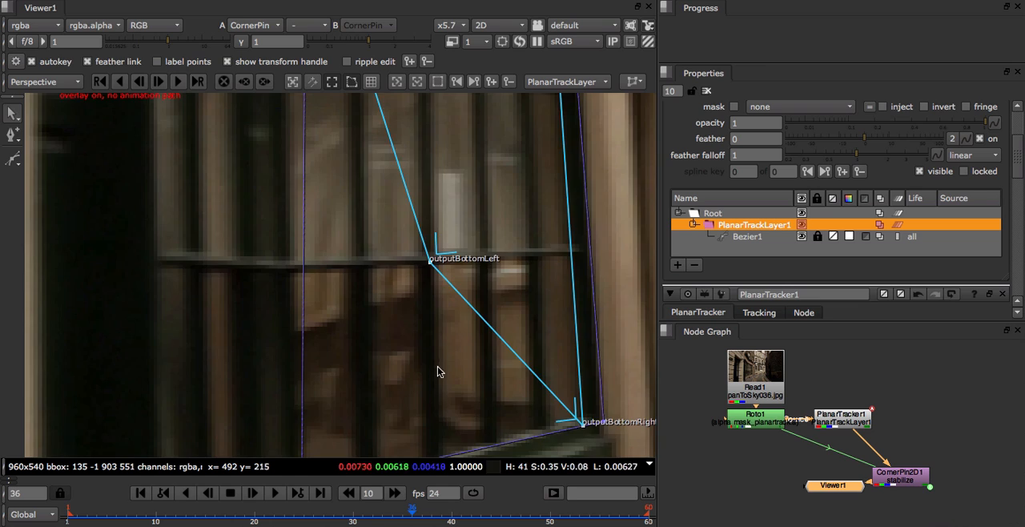
scroll(437, 368, down, 5)
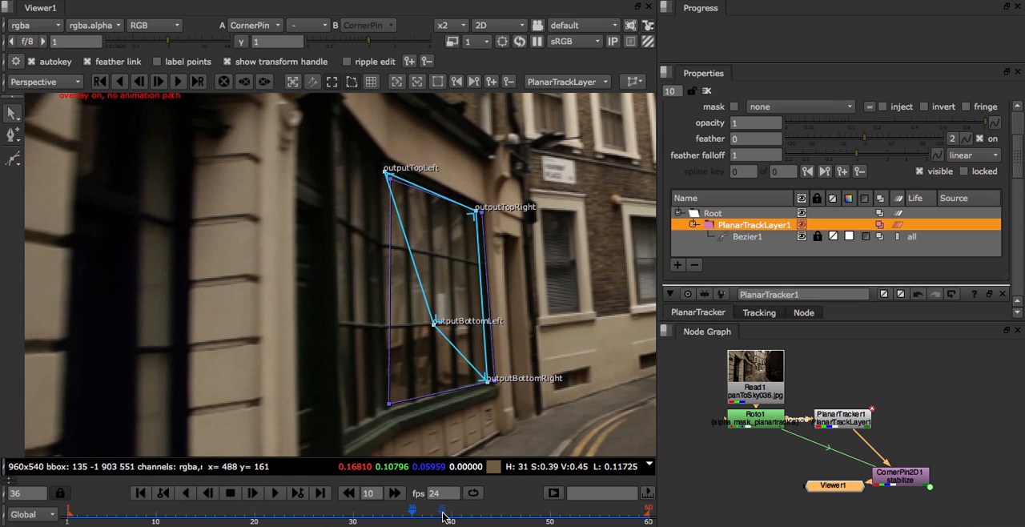
drag(443, 516, 511, 521)
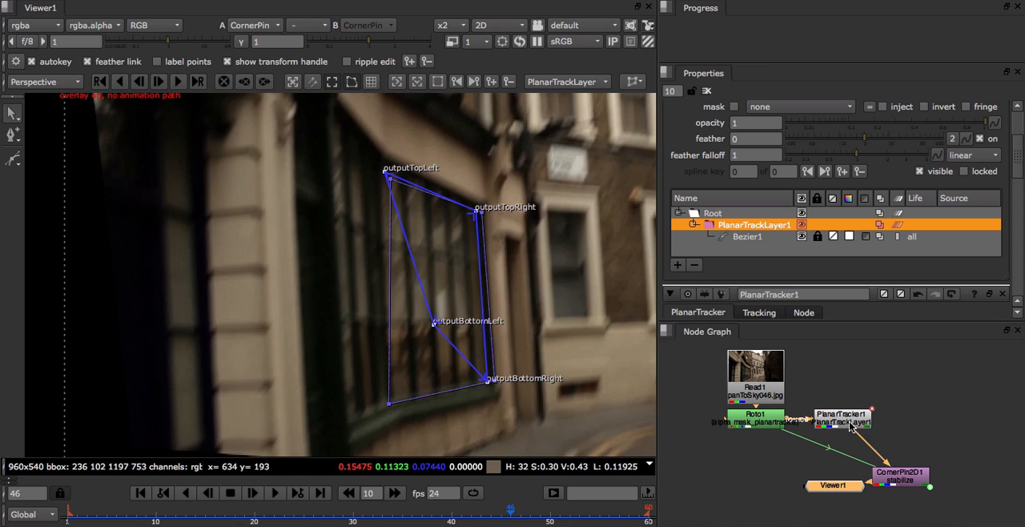
Step: View the PlanarTracker1 output and move the surface's bottom-left corner back to the shop window's lower-left corner on frame 1
key(1)
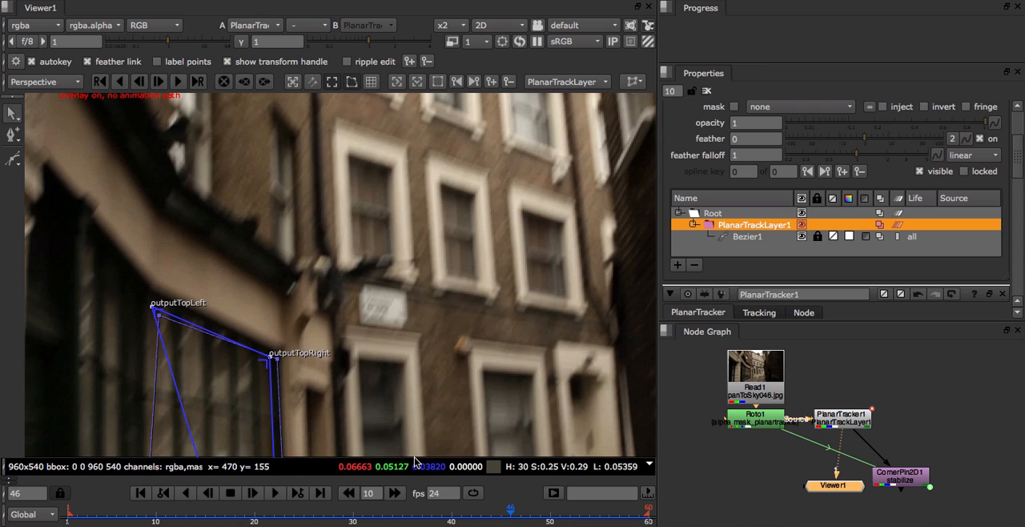
click(142, 484)
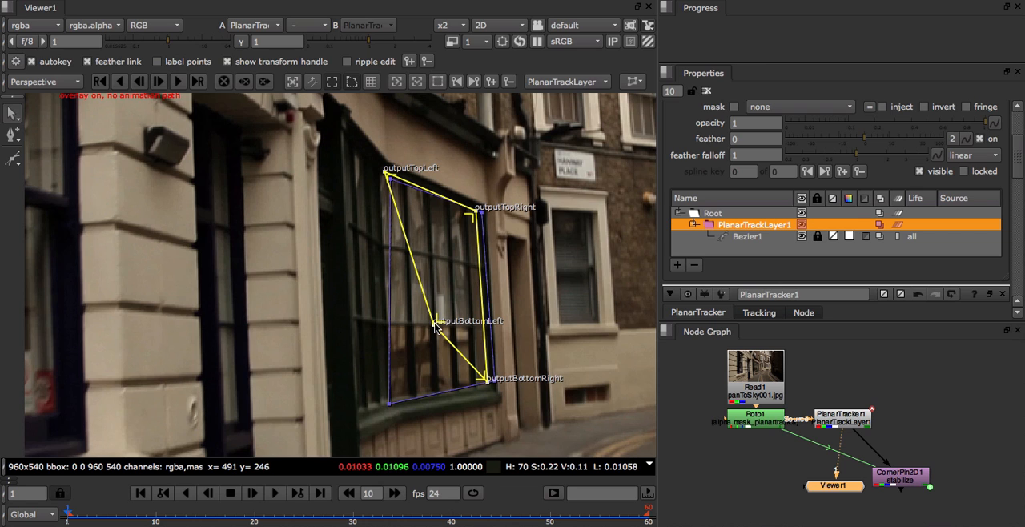
drag(434, 327, 391, 396)
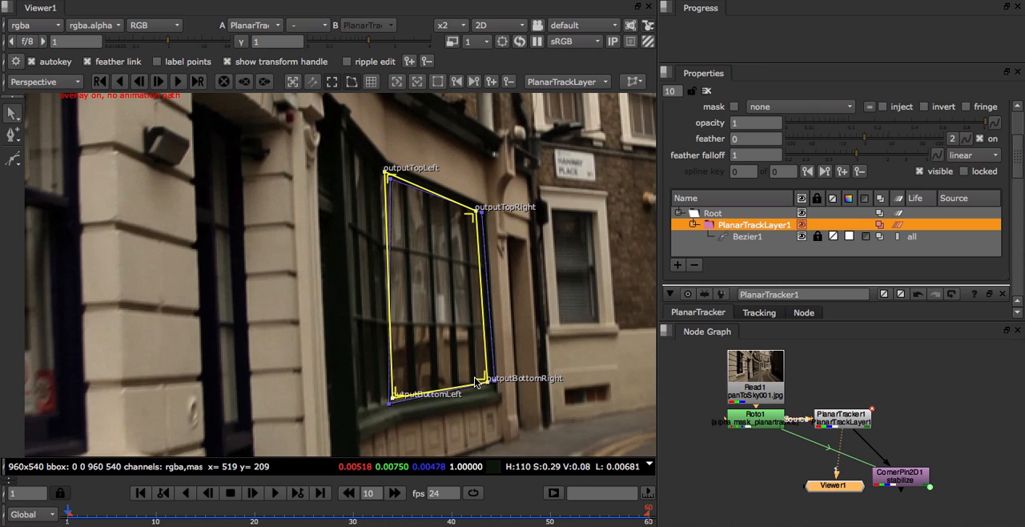
Step: Close all open node properties, reopen only PlanarTracker1's, and check the planar surface at frames 21 and 47
click(707, 91)
double_click(820, 413)
key(l)
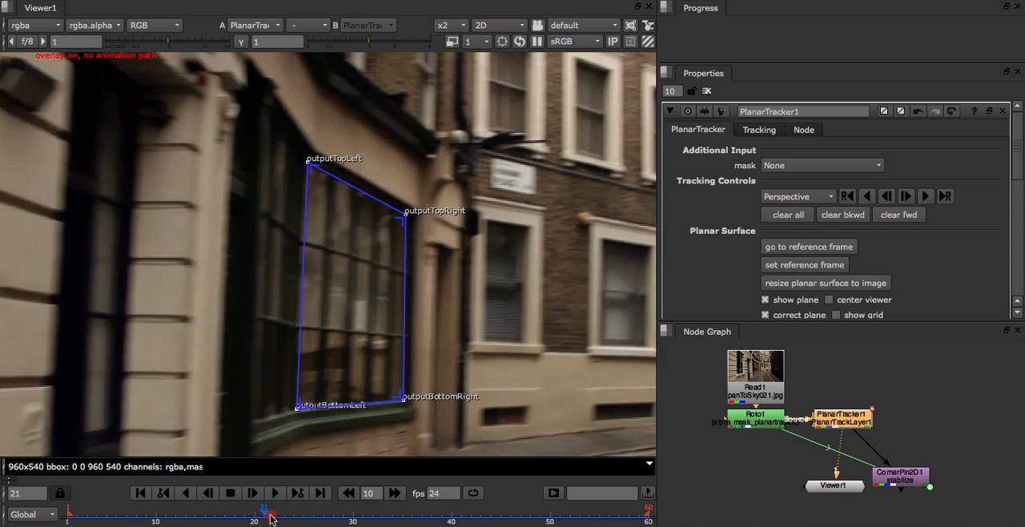
scroll(475, 419, down, 2)
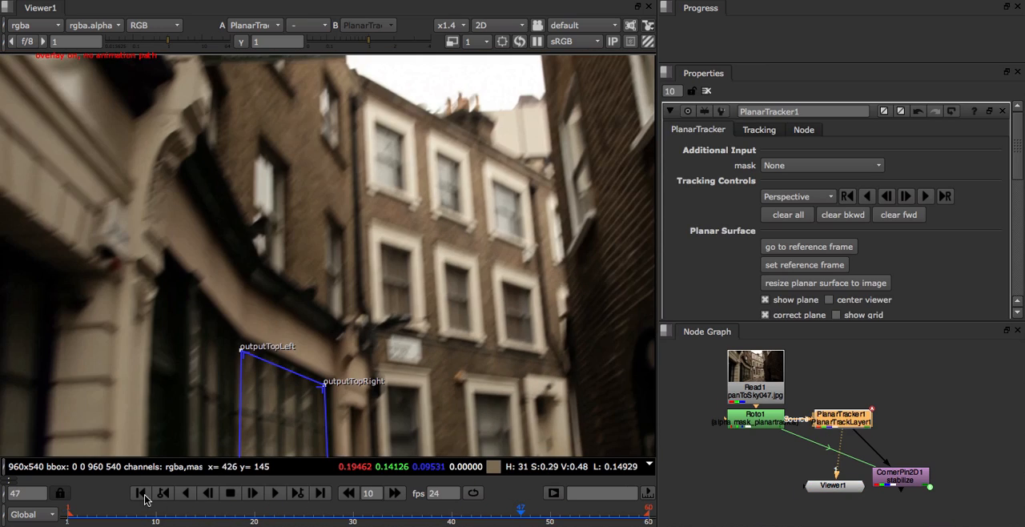
Step: Maximize the viewer, change the playback mode and play the tracked shot with the whole frame in view
key(space)
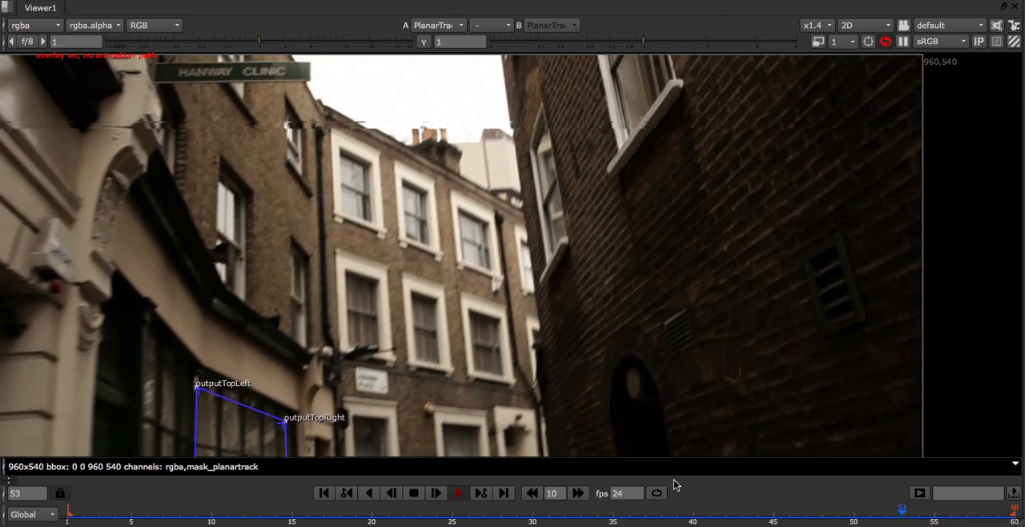
click(656, 493)
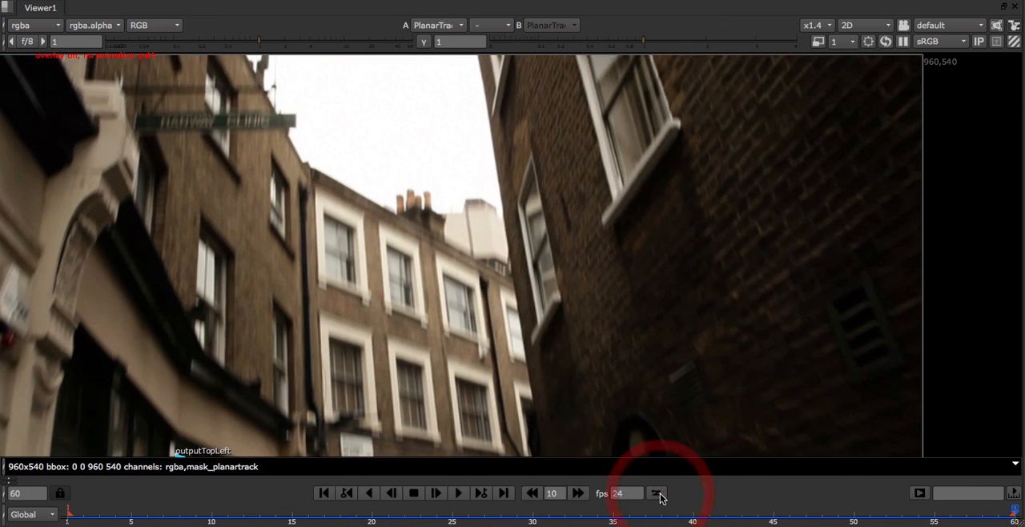
key(f)
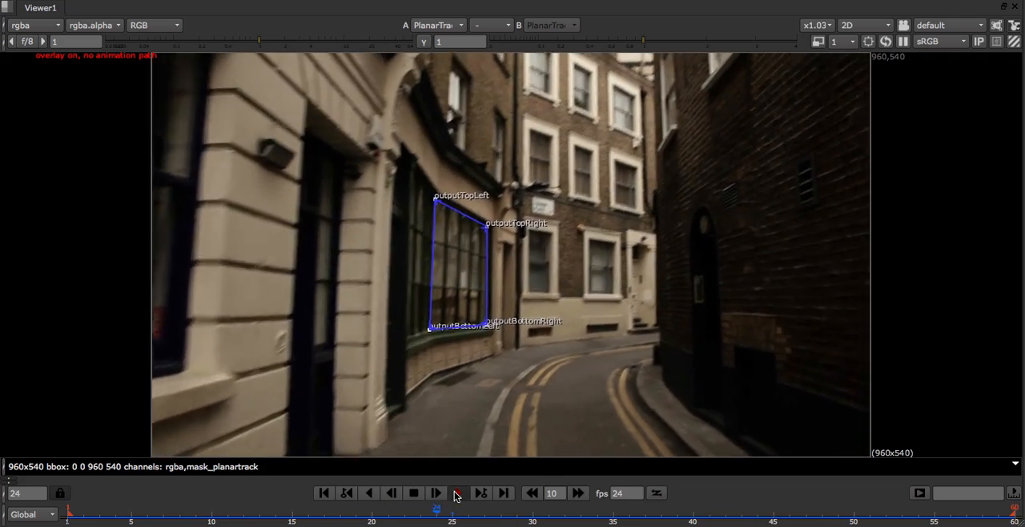